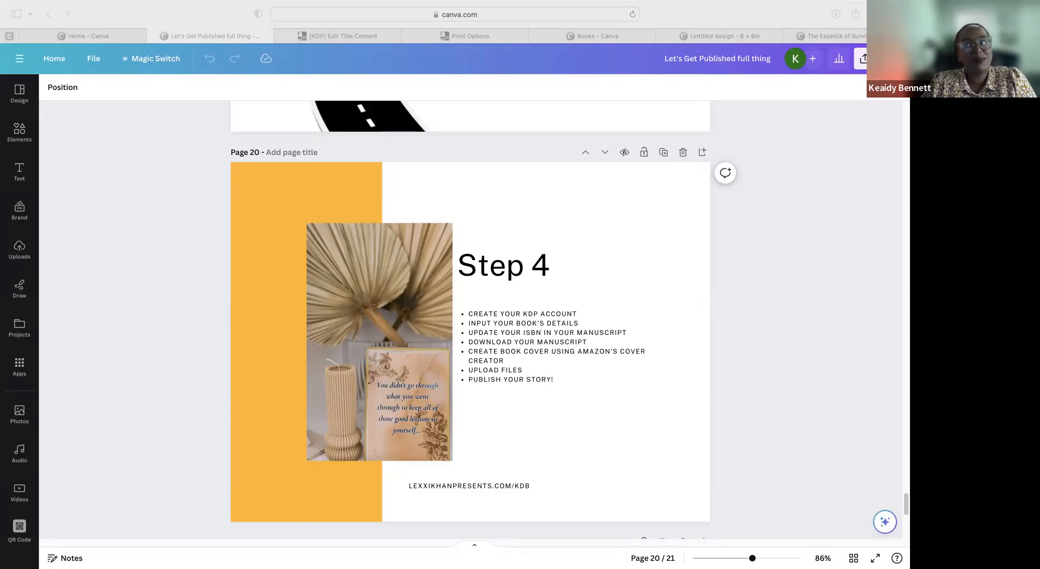
Step: Open the registration form on the KDP welcome site and examine the fields required to create an account
{"action": "left_click_drag", "start_coordinate": [906, 254], "coordinate": [725, 54]}
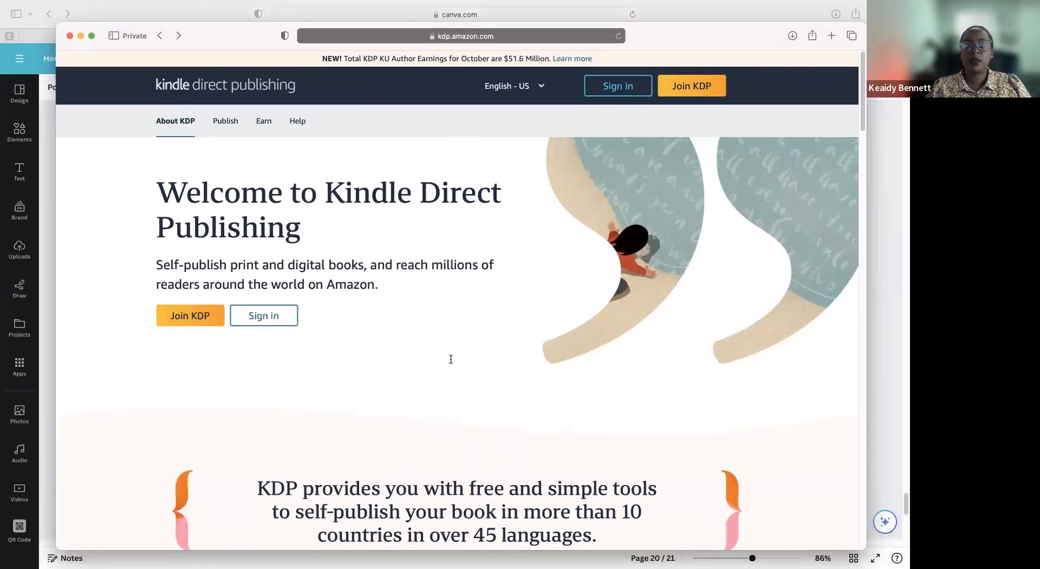
{"action": "left_click", "coordinate": [591, 95]}
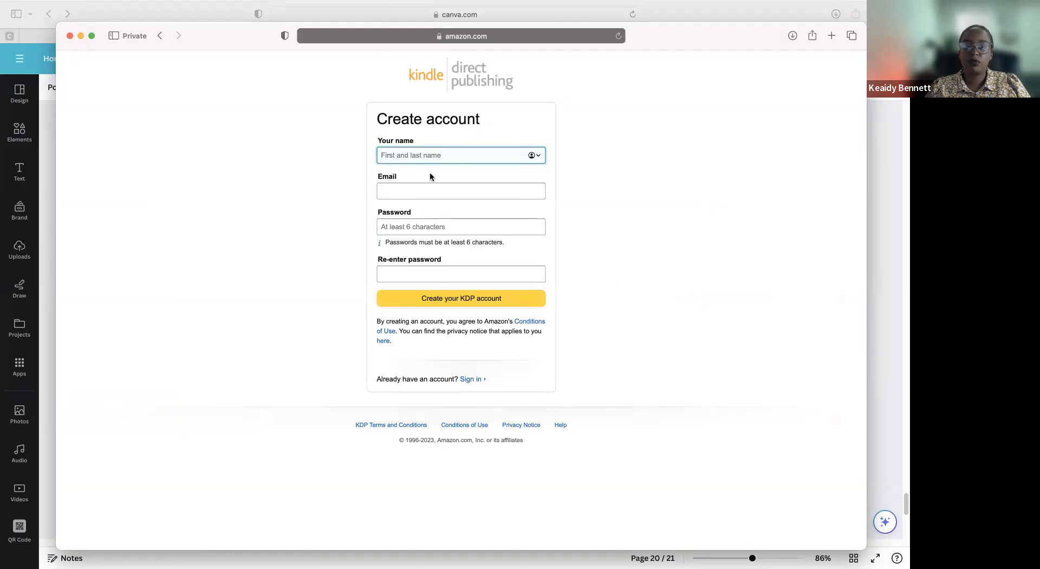
{"action": "left_click", "coordinate": [546, 213]}
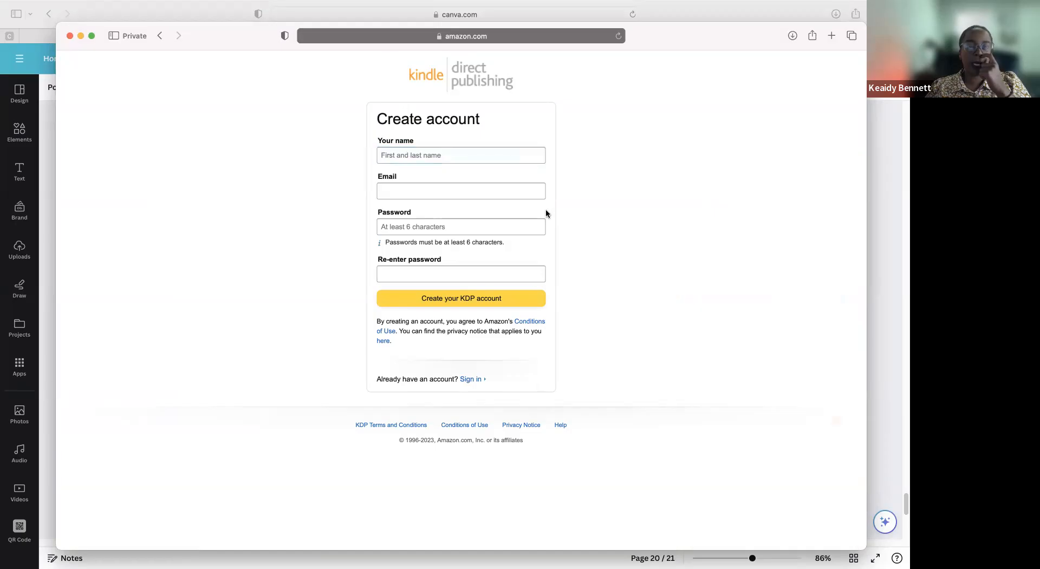
{"action": "left_click_drag", "start_coordinate": [649, 41], "coordinate": [1039, 90]}
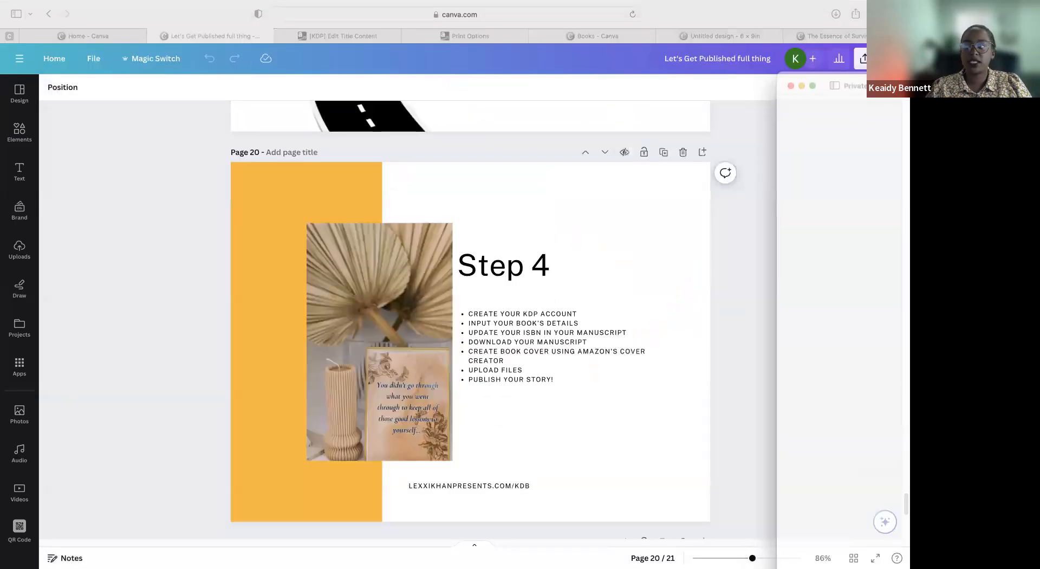
Step: Switch to the signed-in KDP bookshelf and start creating a new paperback title
{"action": "left_click_drag", "start_coordinate": [869, 107], "coordinate": [741, 23]}
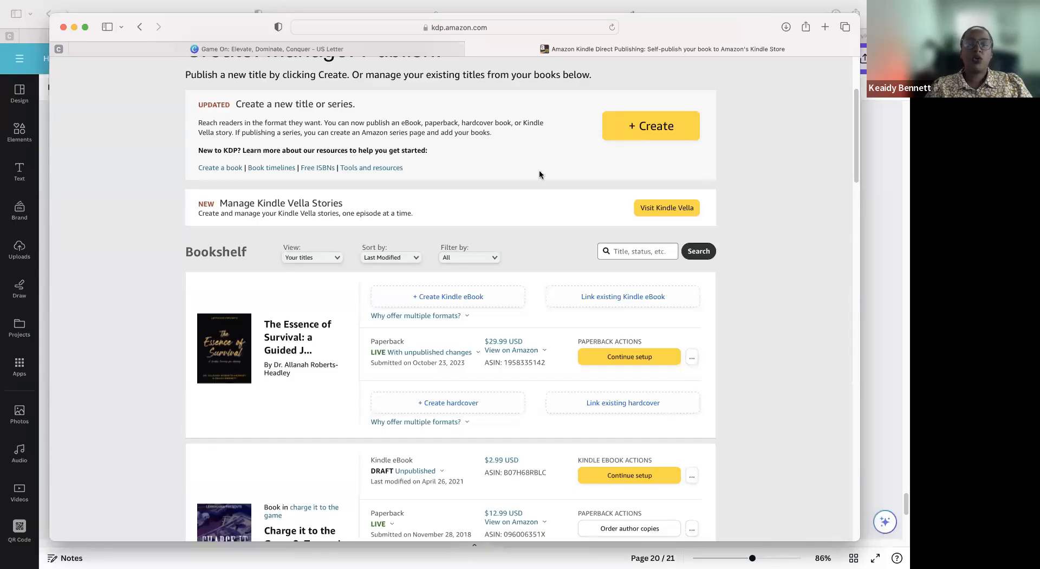
{"action": "left_click", "coordinate": [647, 129]}
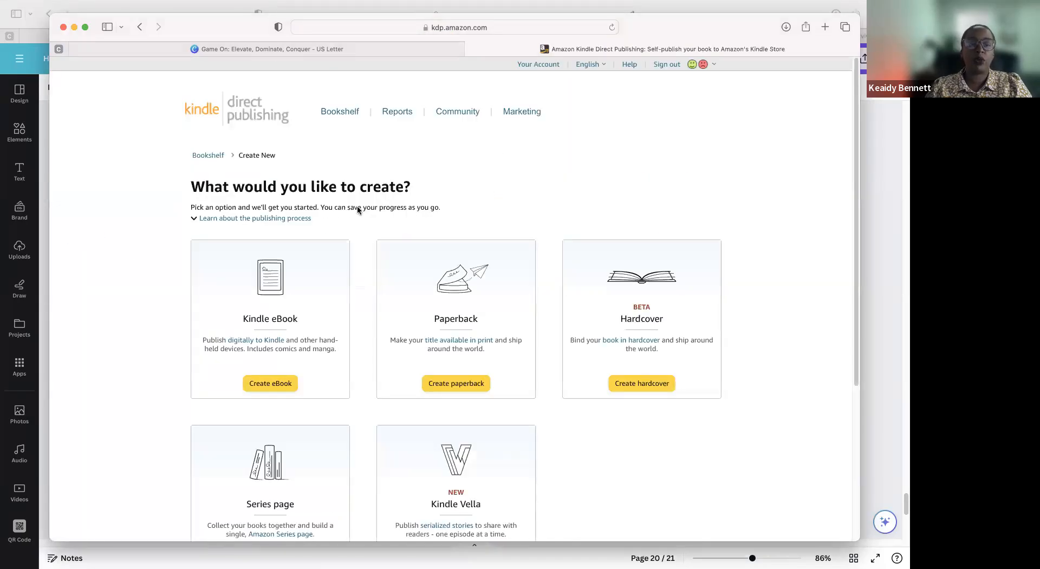
{"action": "scroll", "coordinate": [403, 235], "scroll_direction": "down", "scroll_amount": 1}
{"action": "scroll", "coordinate": [403, 237], "scroll_direction": "down", "scroll_amount": 3}
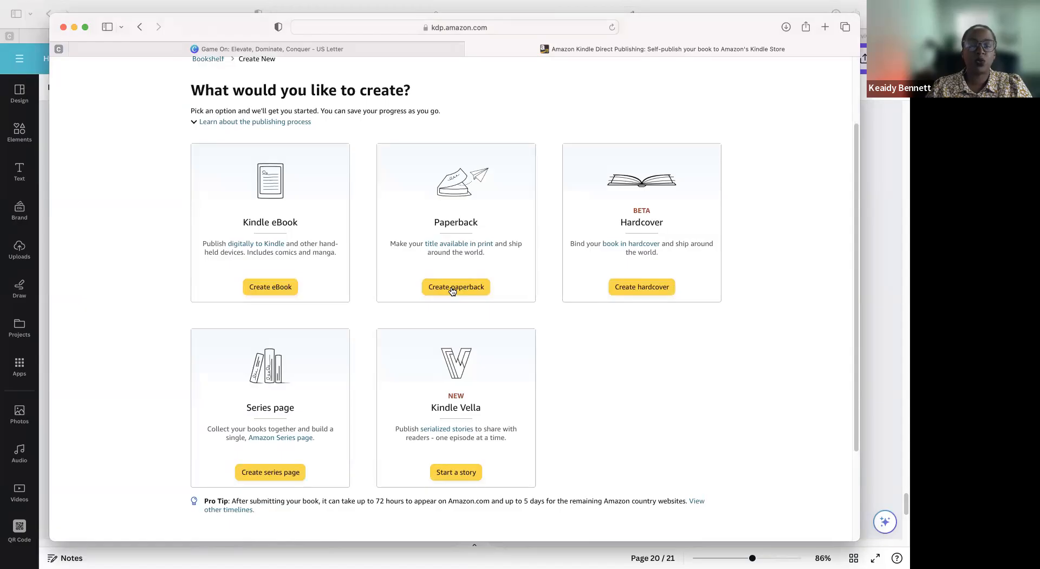
{"action": "left_click", "coordinate": [452, 287]}
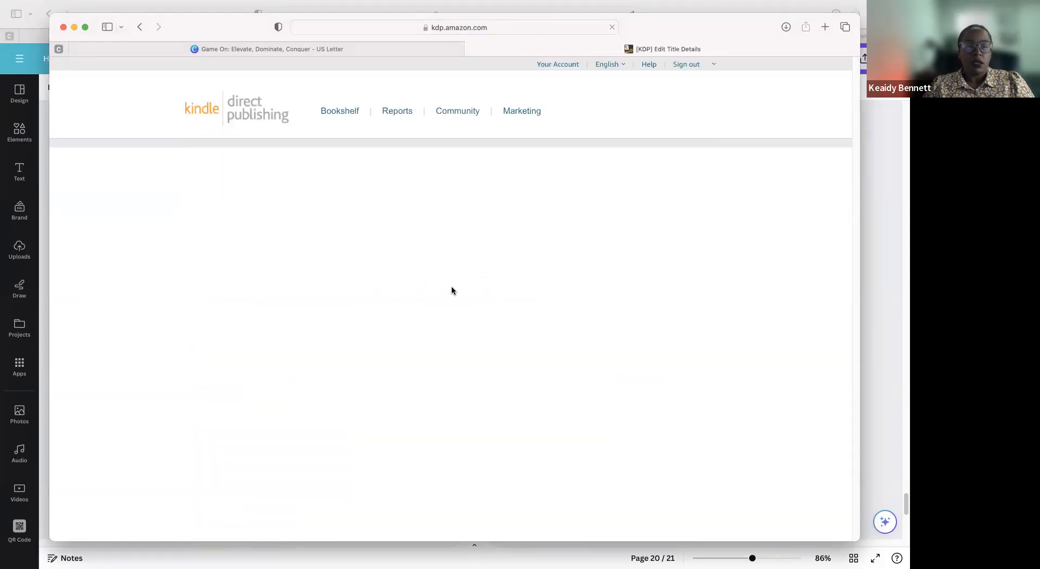
Step: Review the new paperback's details form from the language and title fields through contributors, description and publishing rights
{"action": "scroll", "coordinate": [454, 261], "scroll_direction": "down", "scroll_amount": 2}
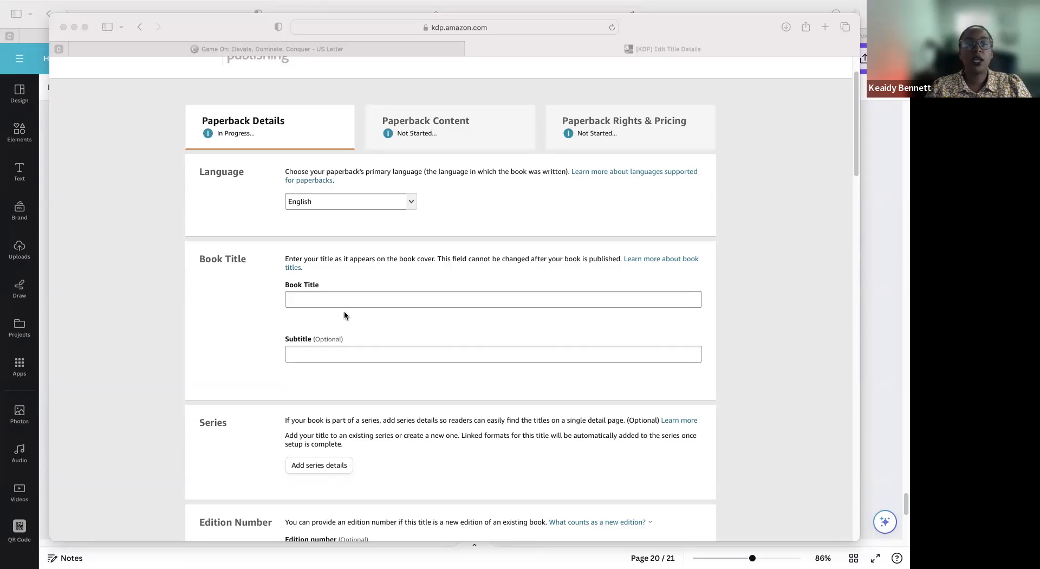
{"action": "left_click", "coordinate": [313, 297]}
{"action": "left_click", "coordinate": [418, 354]}
{"action": "scroll", "coordinate": [418, 354], "scroll_direction": "down", "scroll_amount": 5}
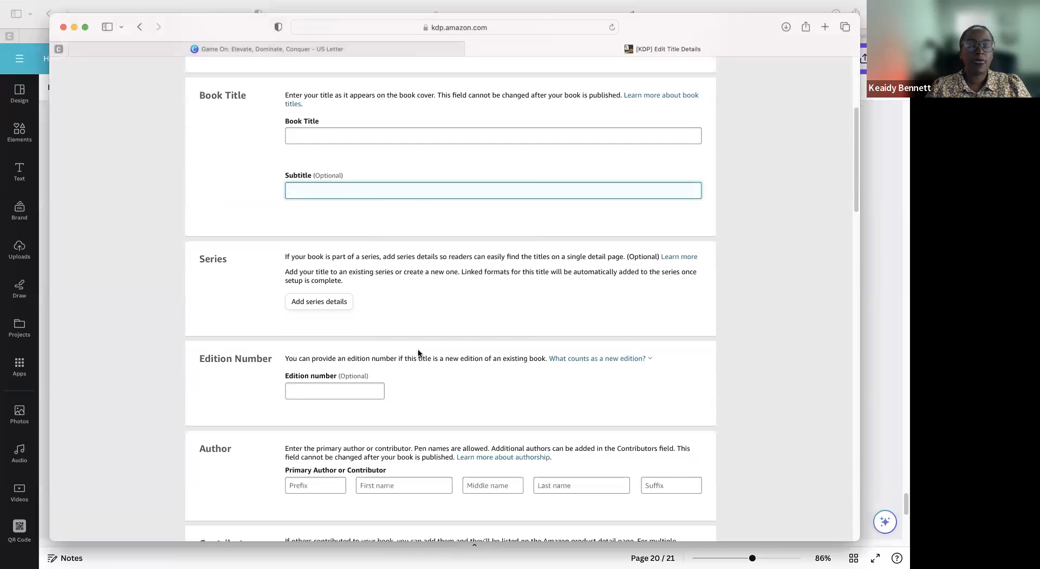
{"action": "scroll", "coordinate": [509, 460], "scroll_direction": "down", "scroll_amount": 1}
{"action": "scroll", "coordinate": [512, 456], "scroll_direction": "down", "scroll_amount": 10}
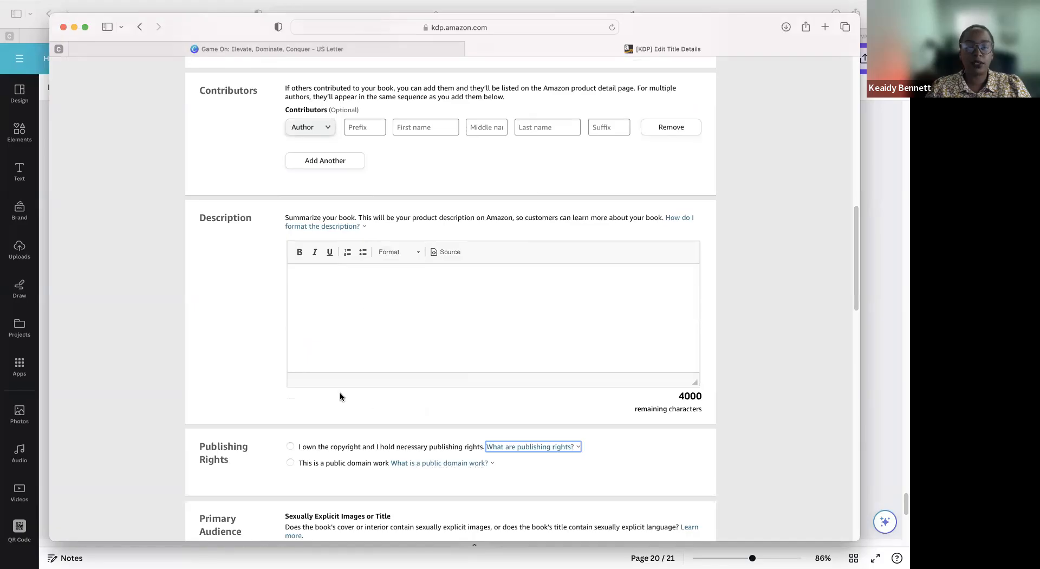
{"action": "left_click_drag", "start_coordinate": [279, 440], "coordinate": [627, 462]}
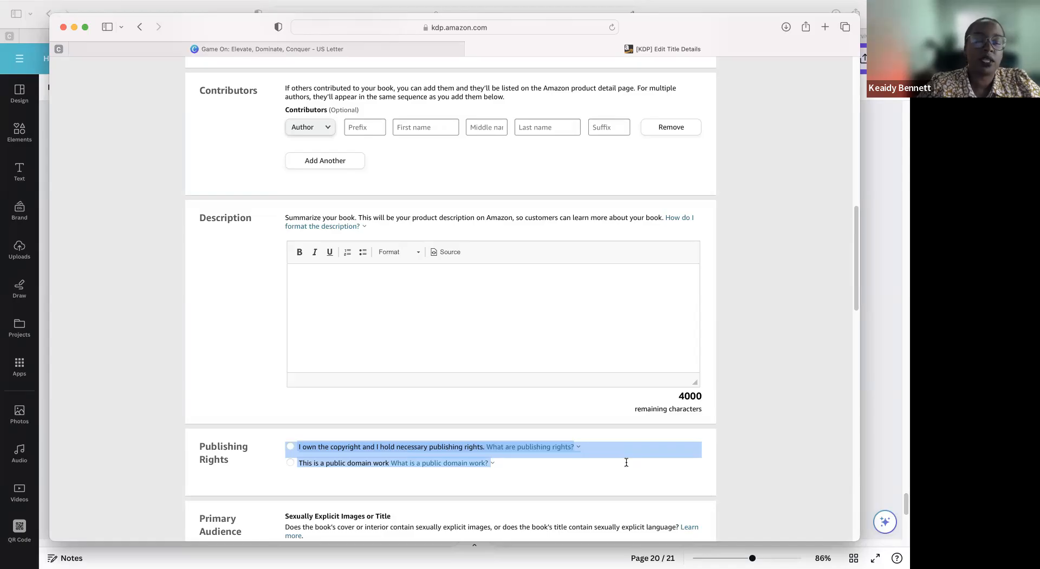
Step: Examine the primary audience, marketplace, categories, keywords, publication date and release date sections of the paperback details
{"action": "scroll", "coordinate": [626, 463], "scroll_direction": "down", "scroll_amount": 5}
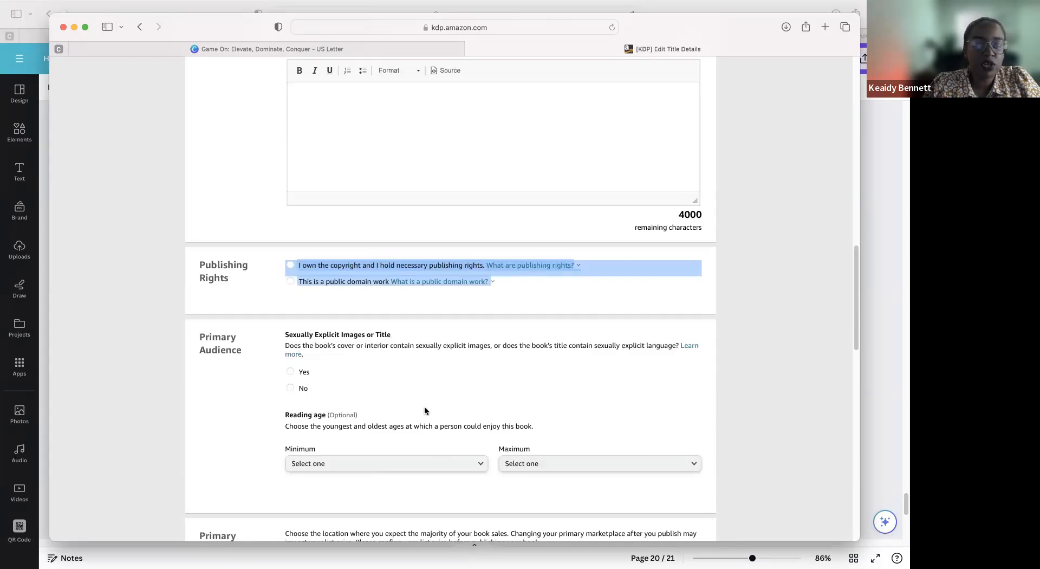
{"action": "scroll", "coordinate": [400, 476], "scroll_direction": "down", "scroll_amount": 5}
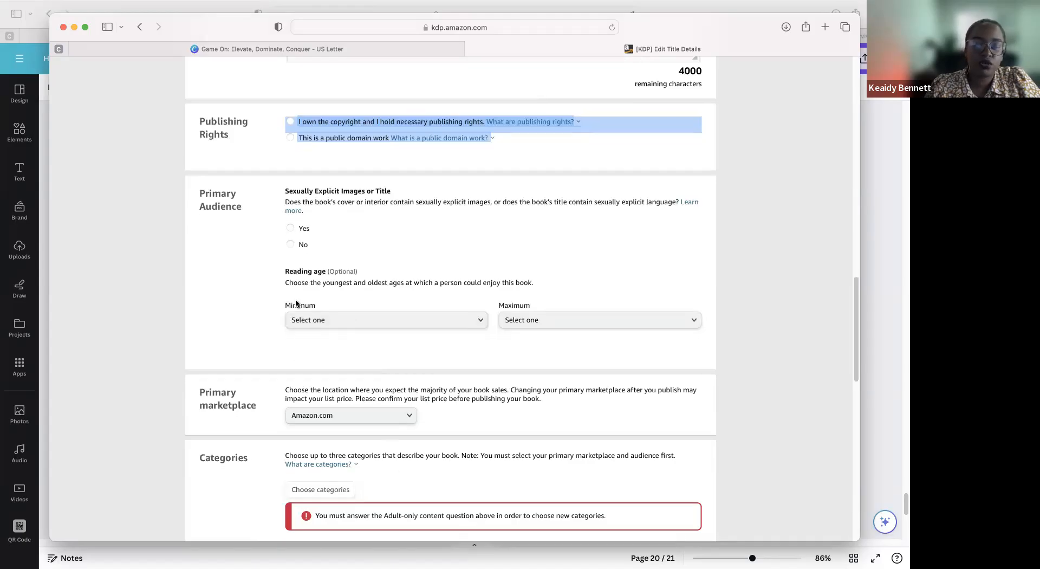
{"action": "scroll", "coordinate": [309, 352], "scroll_direction": "down", "scroll_amount": 3}
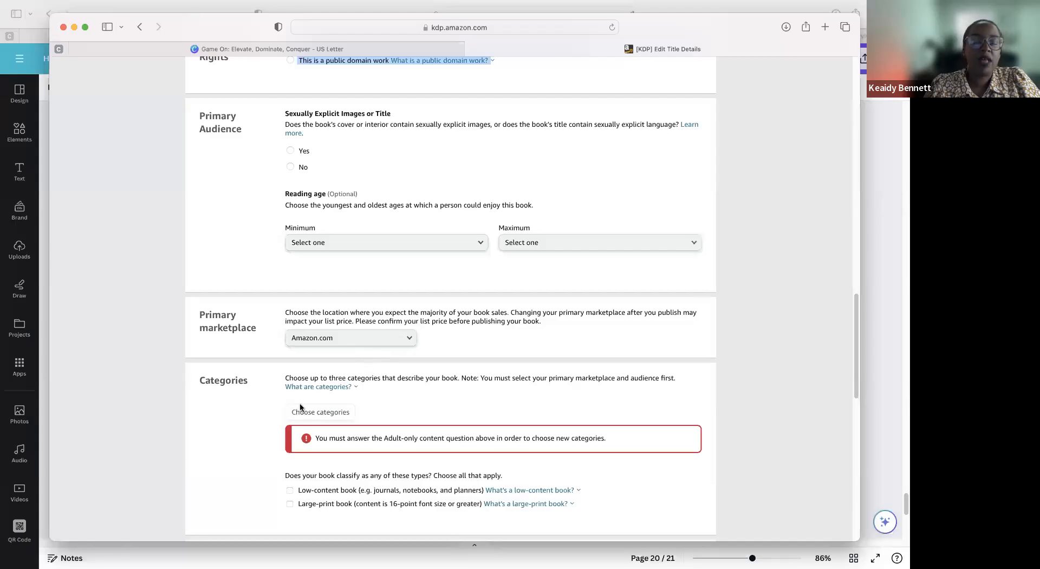
{"action": "scroll", "coordinate": [461, 429], "scroll_direction": "down", "scroll_amount": 3}
{"action": "scroll", "coordinate": [461, 432], "scroll_direction": "down", "scroll_amount": 3}
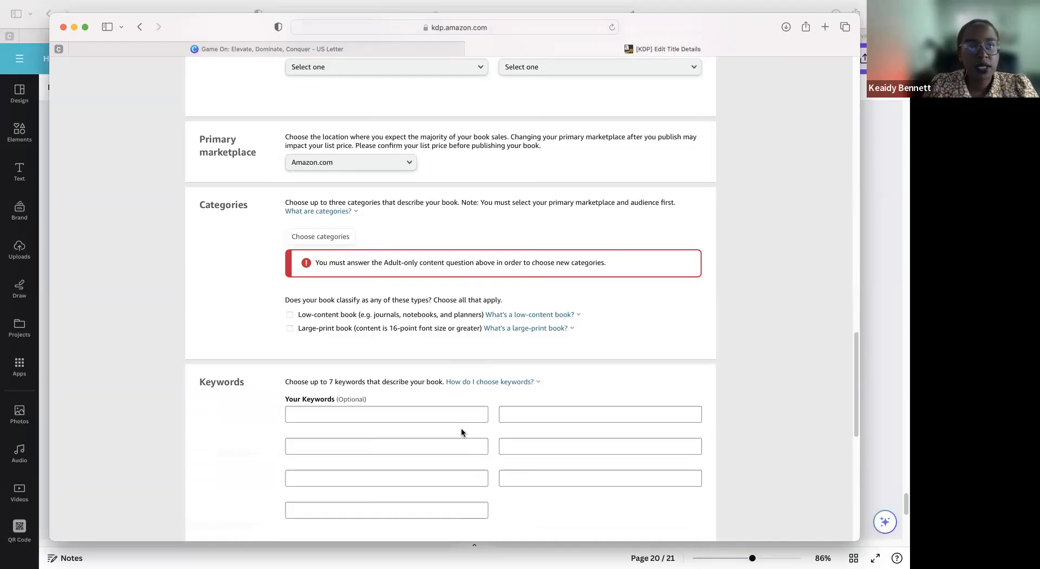
{"action": "scroll", "coordinate": [461, 432], "scroll_direction": "down", "scroll_amount": 2}
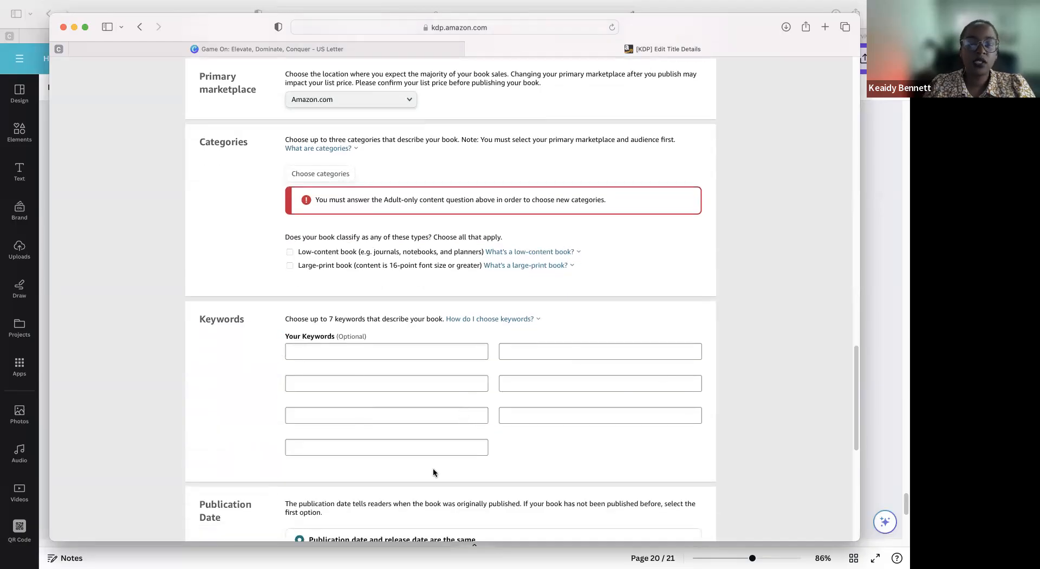
{"action": "scroll", "coordinate": [434, 469], "scroll_direction": "down", "scroll_amount": 3}
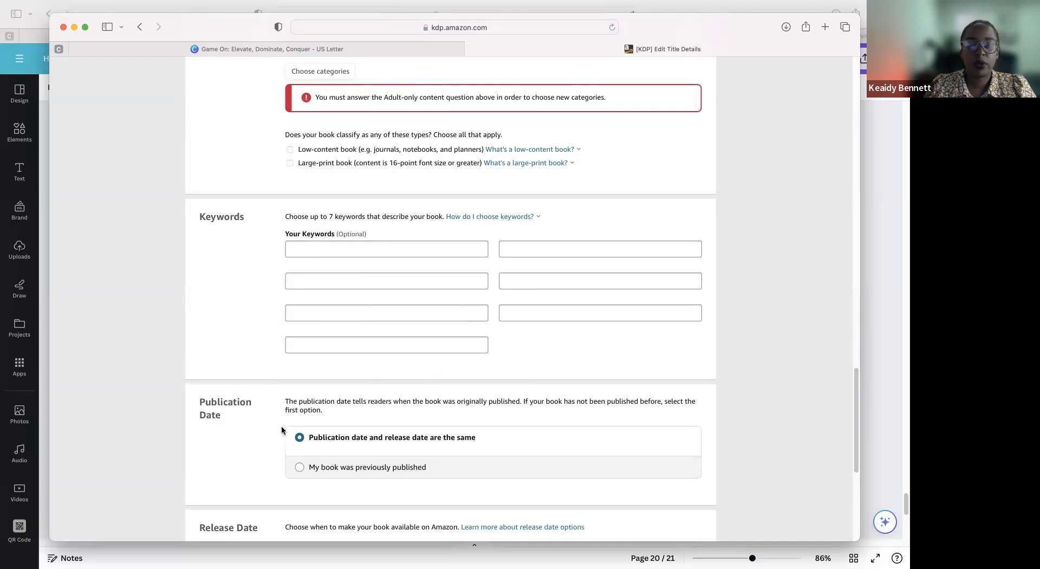
{"action": "scroll", "coordinate": [282, 428], "scroll_direction": "down", "scroll_amount": 3}
{"action": "left_click_drag", "start_coordinate": [207, 434], "coordinate": [356, 510]}
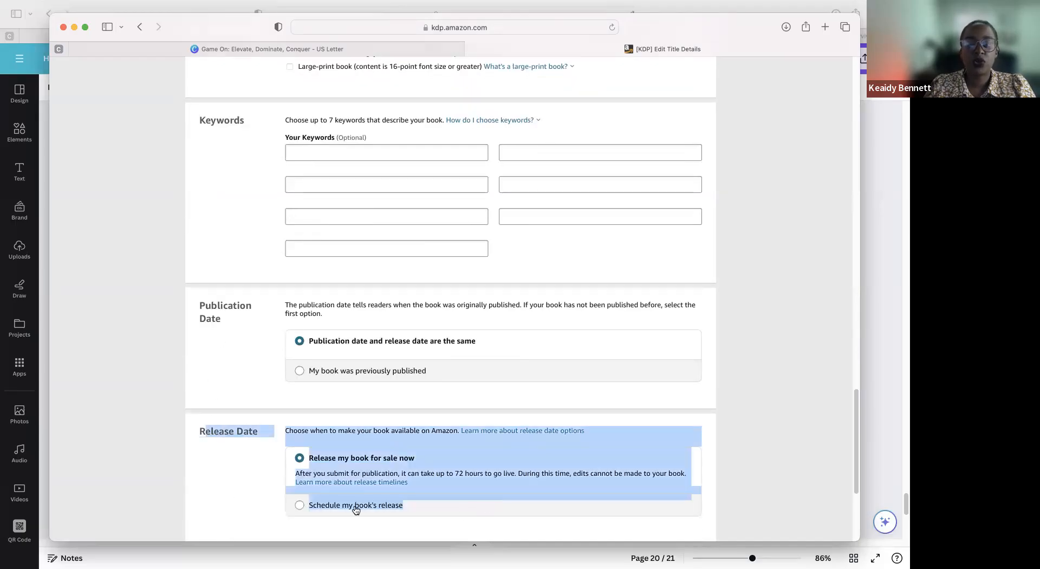
{"action": "left_click", "coordinate": [251, 480]}
{"action": "scroll", "coordinate": [255, 480], "scroll_direction": "down", "scroll_amount": 3}
Step: Return to the start of the paperback details and re-examine the title, subtitle, series, edition number and author fields
{"action": "scroll", "coordinate": [258, 479], "scroll_direction": "up", "scroll_amount": 20}
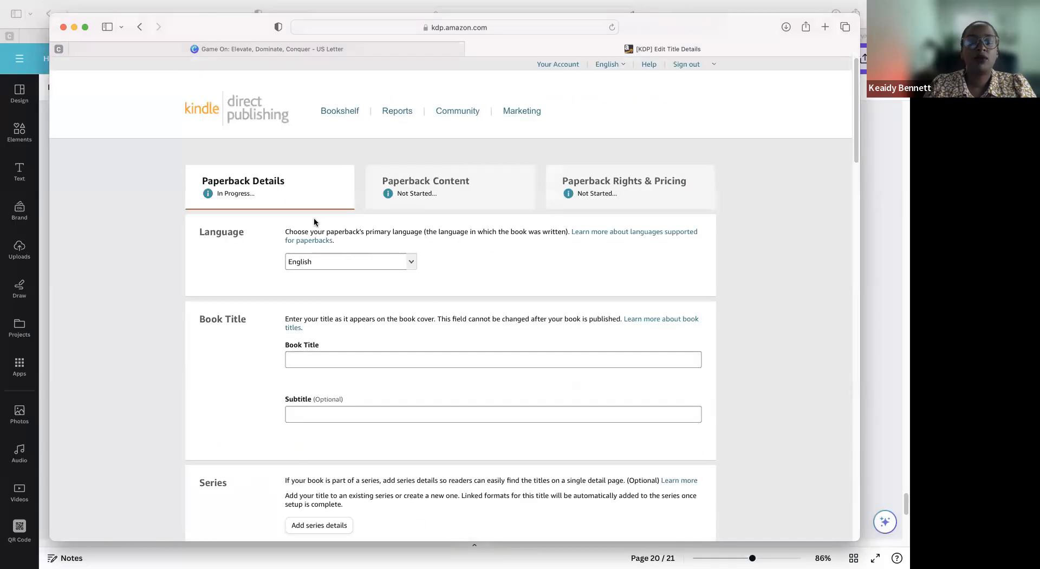
{"action": "scroll", "coordinate": [499, 377], "scroll_direction": "down", "scroll_amount": 8}
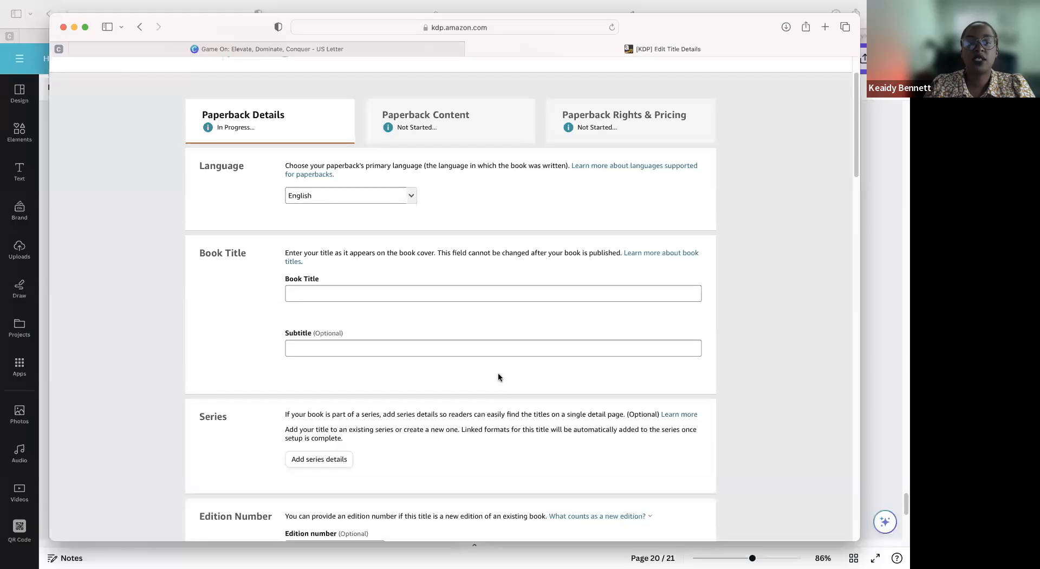
{"action": "scroll", "coordinate": [498, 377], "scroll_direction": "down", "scroll_amount": 2}
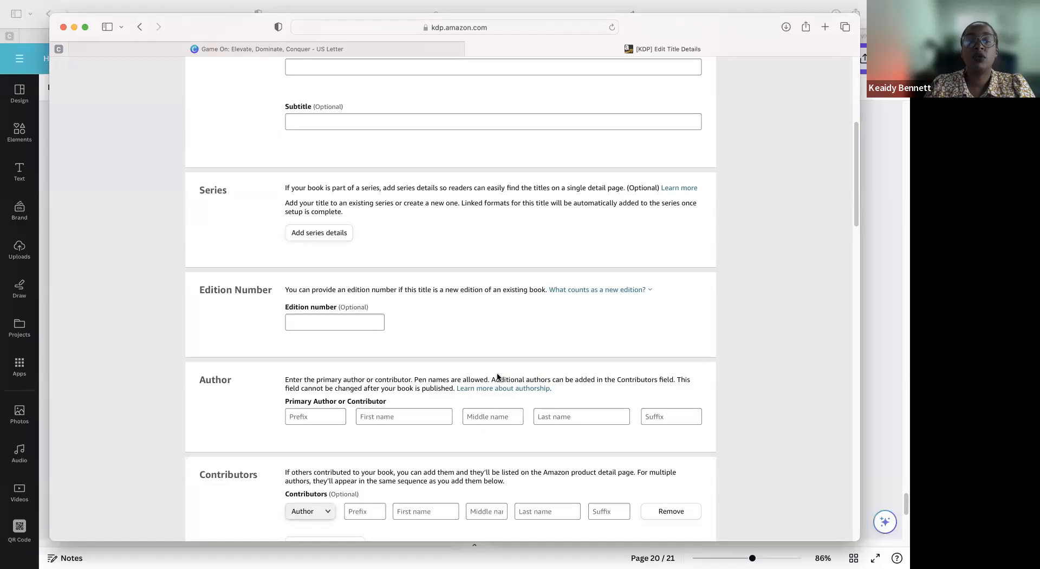
{"action": "scroll", "coordinate": [285, 243], "scroll_direction": "up", "scroll_amount": 6}
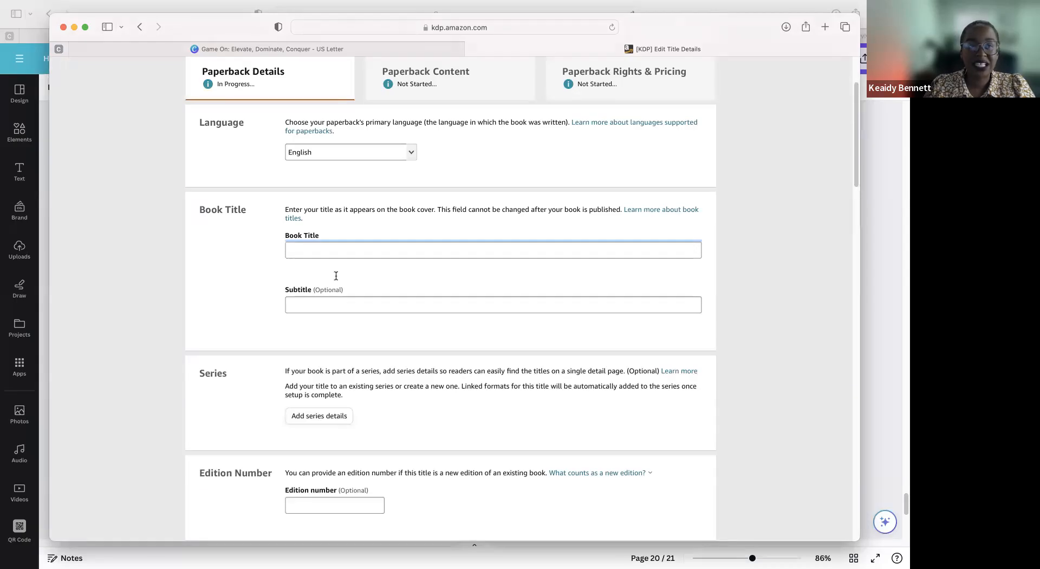
{"action": "scroll", "coordinate": [336, 276], "scroll_direction": "down", "scroll_amount": 1}
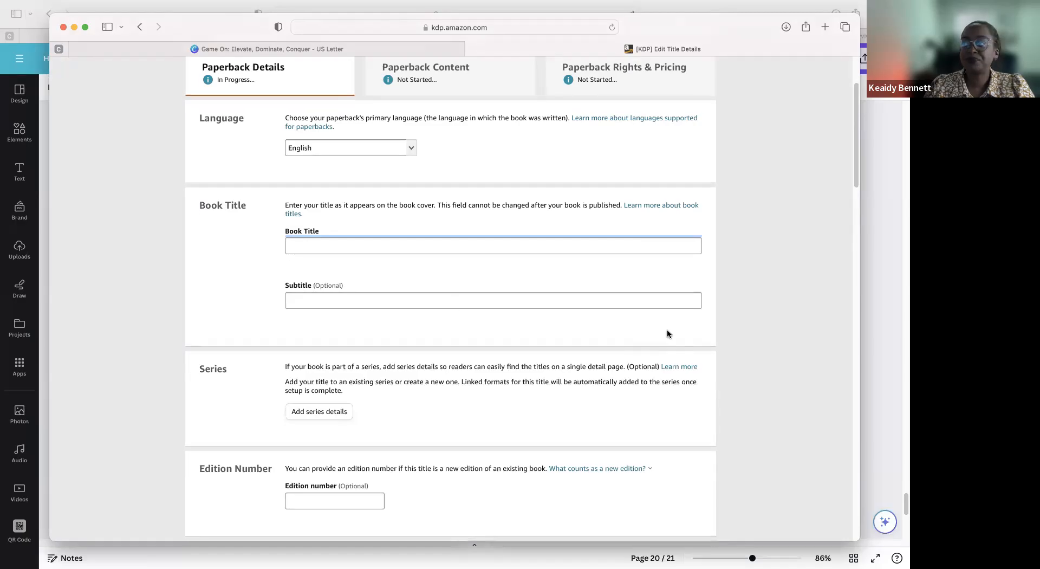
{"action": "scroll", "coordinate": [451, 298], "scroll_direction": "down", "scroll_amount": 6}
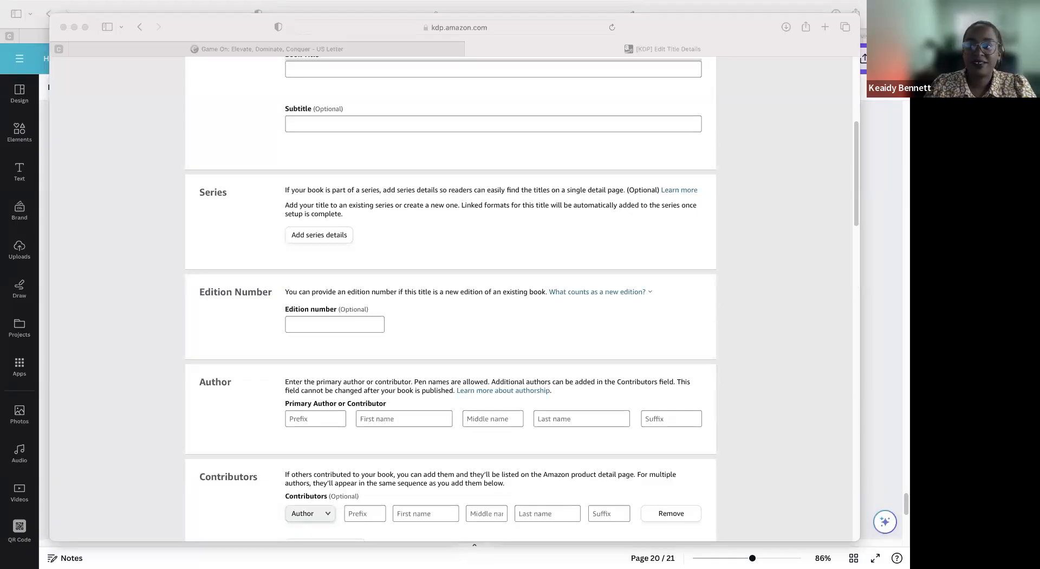
{"action": "key", "text": "super+Tab"}
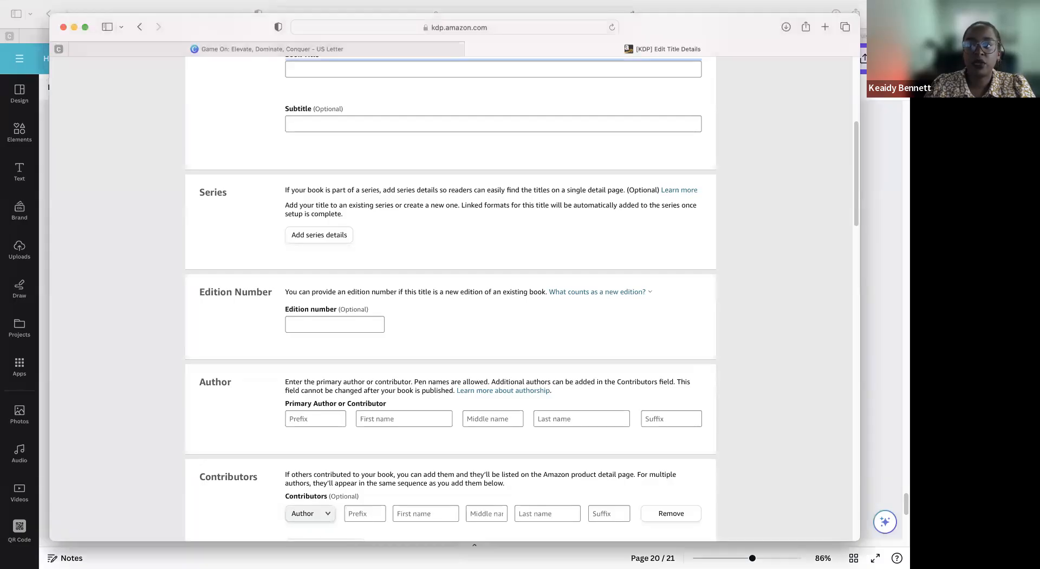
{"action": "key", "text": "super+Tab"}
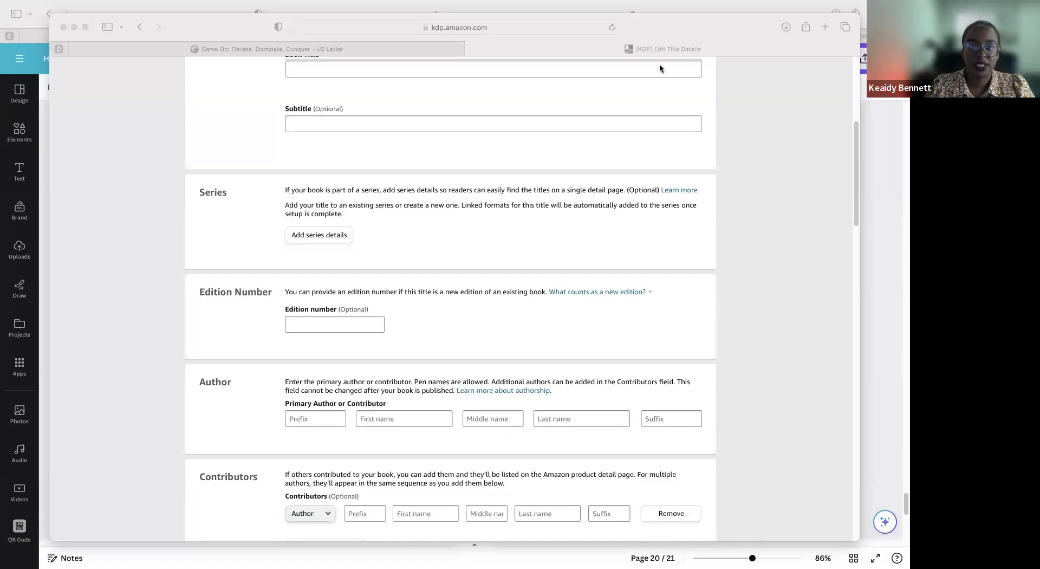
Step: Reposition the KDP form window and examine the contributors and description sections
{"action": "left_click_drag", "start_coordinate": [643, 35], "coordinate": [645, 40]}
{"action": "left_click_drag", "start_coordinate": [648, 173], "coordinate": [651, 80]}
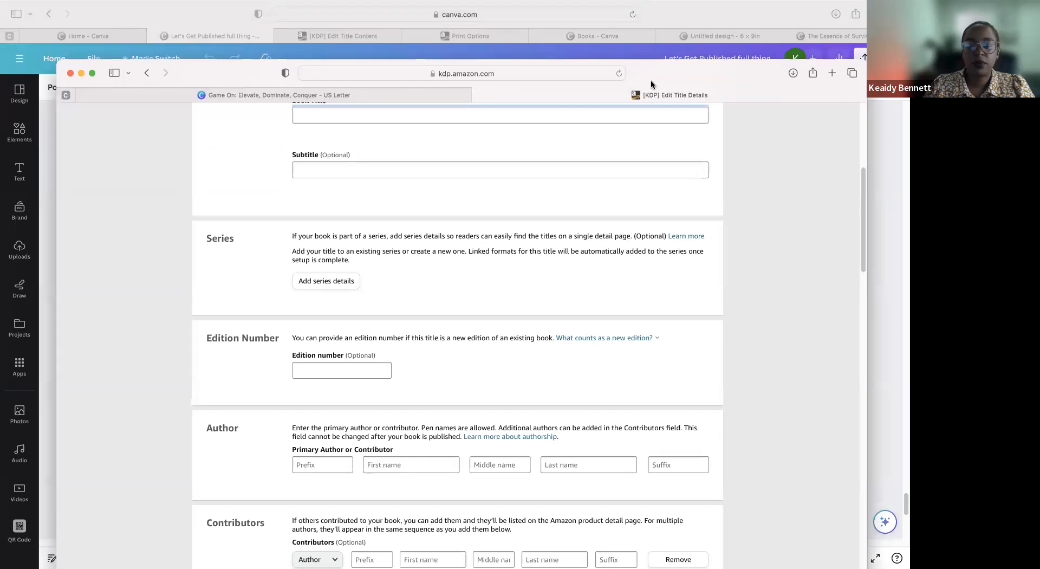
{"action": "scroll", "coordinate": [720, 374], "scroll_direction": "down", "scroll_amount": 6}
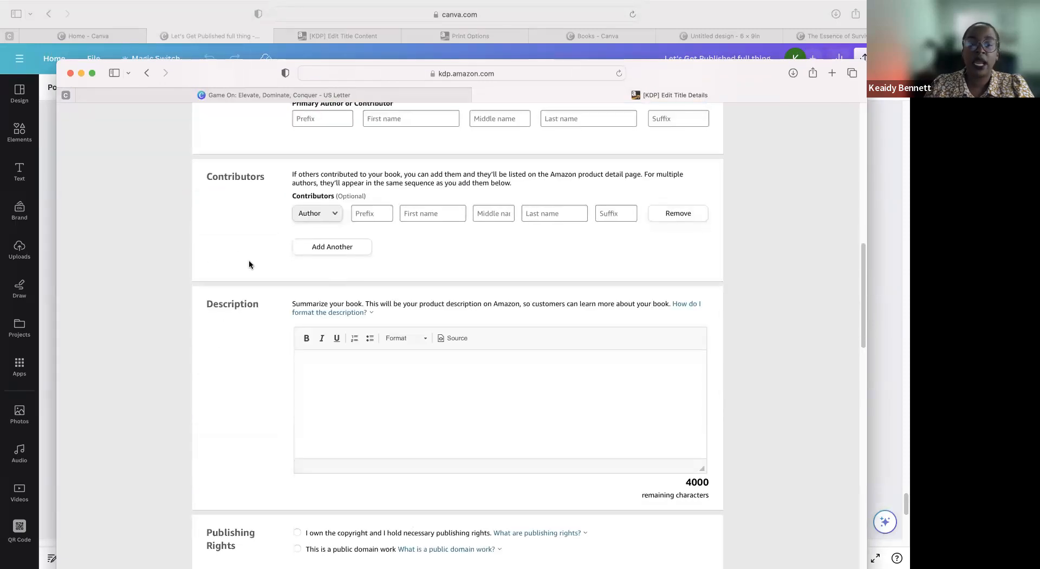
{"action": "left_click_drag", "start_coordinate": [331, 297], "coordinate": [552, 401]}
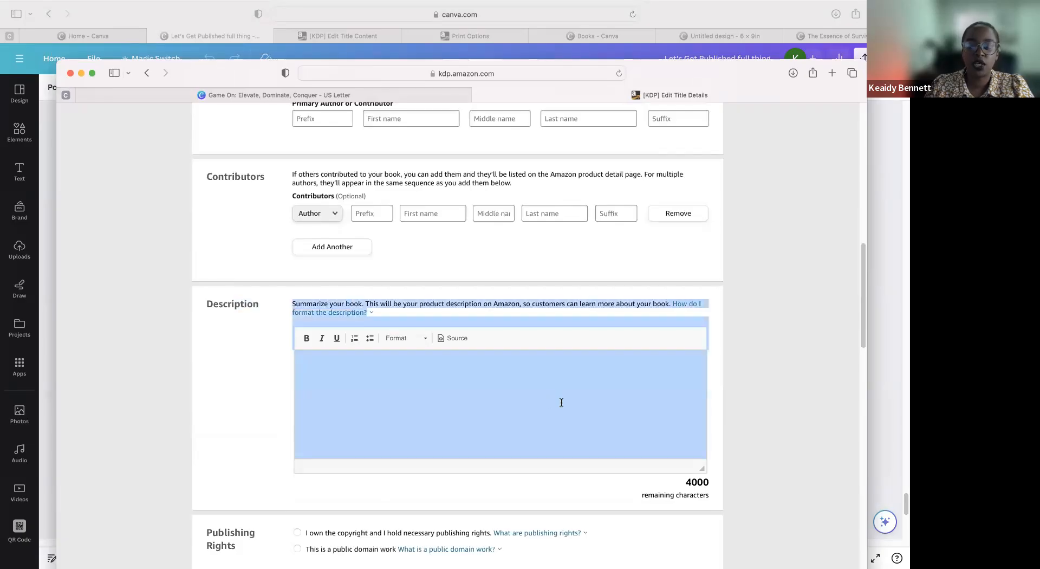
{"action": "scroll", "coordinate": [542, 402], "scroll_direction": "down", "scroll_amount": 3}
Step: Move the new paperback's window aside and view the print ISBN section of The Essence of Survival's Paperback Content page
{"action": "left_click_drag", "start_coordinate": [222, 72], "coordinate": [246, 261]}
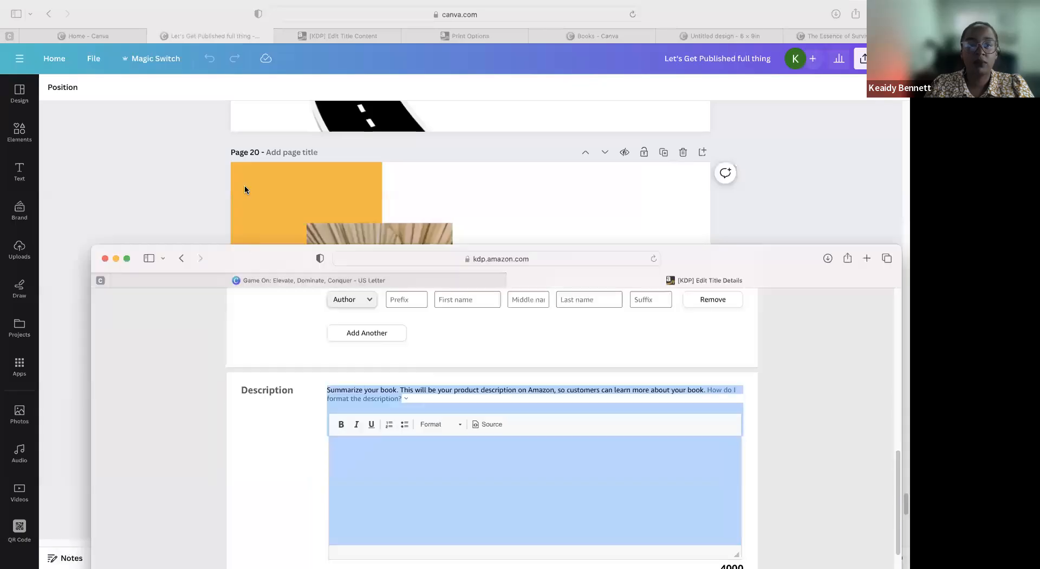
{"action": "left_click_drag", "start_coordinate": [245, 189], "coordinate": [247, 187]}
{"action": "left_click", "coordinate": [304, 33]}
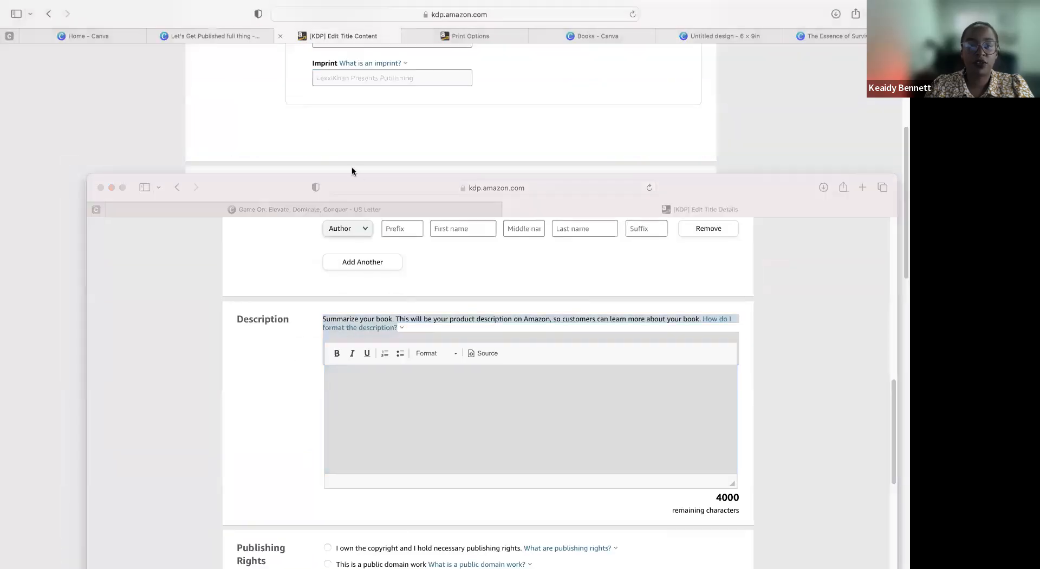
{"action": "left_click_drag", "start_coordinate": [233, 193], "coordinate": [234, 343]}
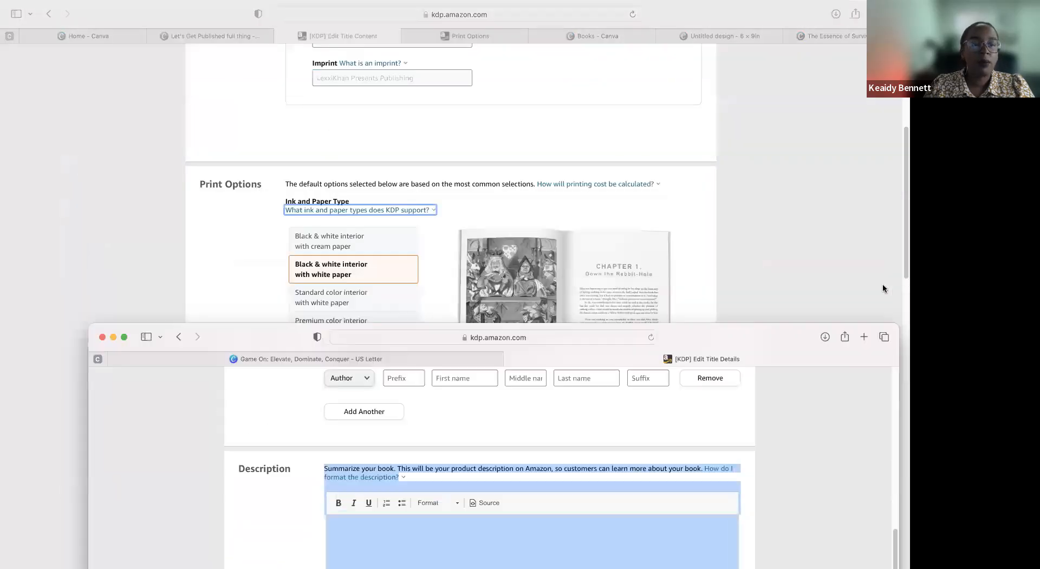
{"action": "left_click", "coordinate": [883, 288]}
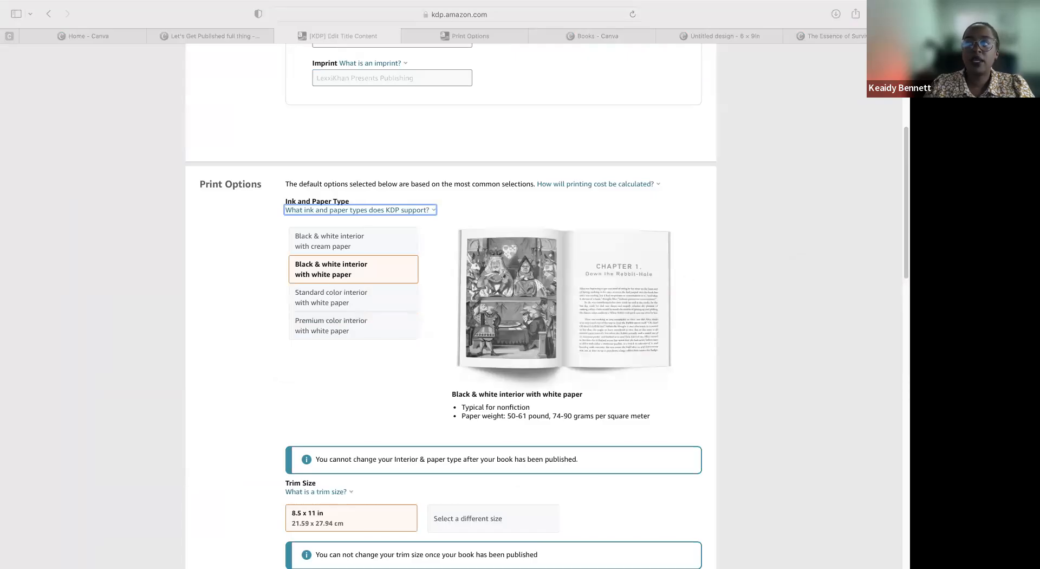
{"action": "scroll", "coordinate": [727, 303], "scroll_direction": "up", "scroll_amount": 5}
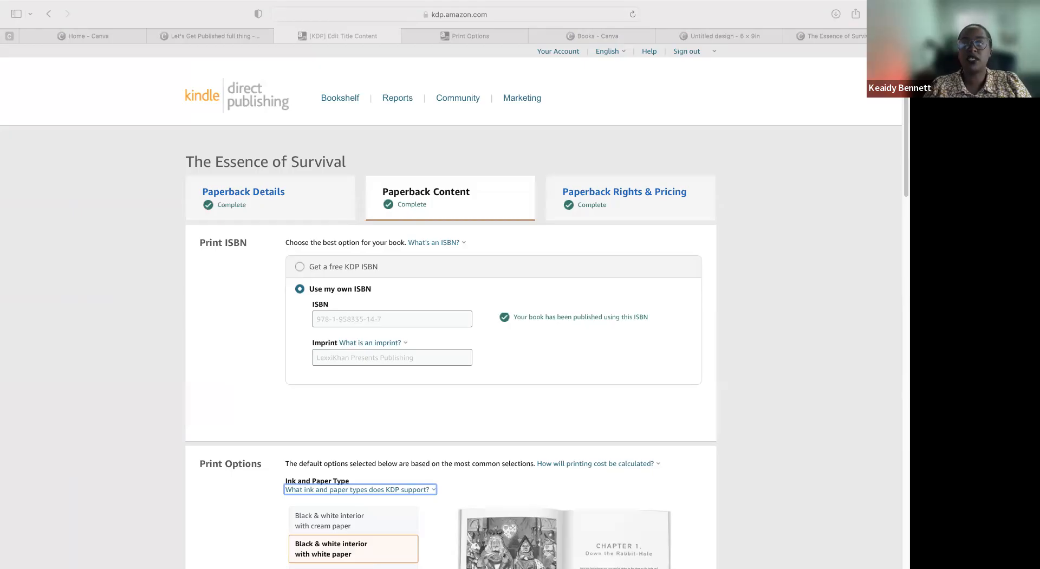
Step: Examine the Print ISBN section of the Paperback Content page and highlight its heading
{"action": "left_click", "coordinate": [757, 328]}
{"action": "scroll", "coordinate": [756, 328], "scroll_direction": "down", "scroll_amount": 2}
{"action": "scroll", "coordinate": [757, 329], "scroll_direction": "down", "scroll_amount": 1}
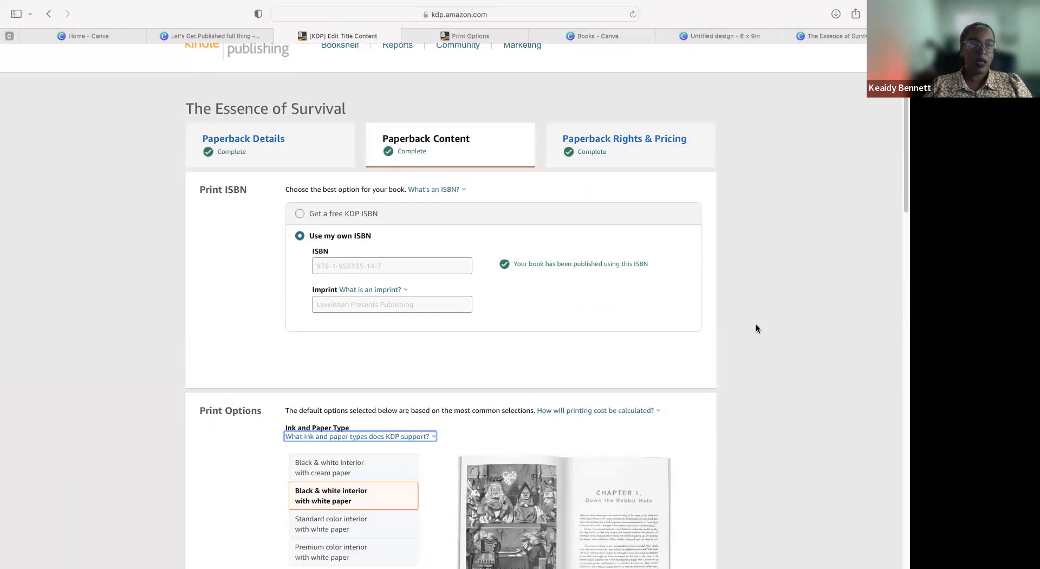
{"action": "left_click_drag", "start_coordinate": [249, 190], "coordinate": [287, 193]}
{"action": "left_click", "coordinate": [187, 187]}
{"action": "mouse_move", "coordinate": [196, 187]}
{"action": "left_mouse_down"}
{"action": "mouse_move", "coordinate": [228, 187]}
{"action": "mouse_move", "coordinate": [192, 188]}
{"action": "mouse_move", "coordinate": [202, 189]}
{"action": "left_mouse_up"}
{"action": "left_click", "coordinate": [192, 188]}
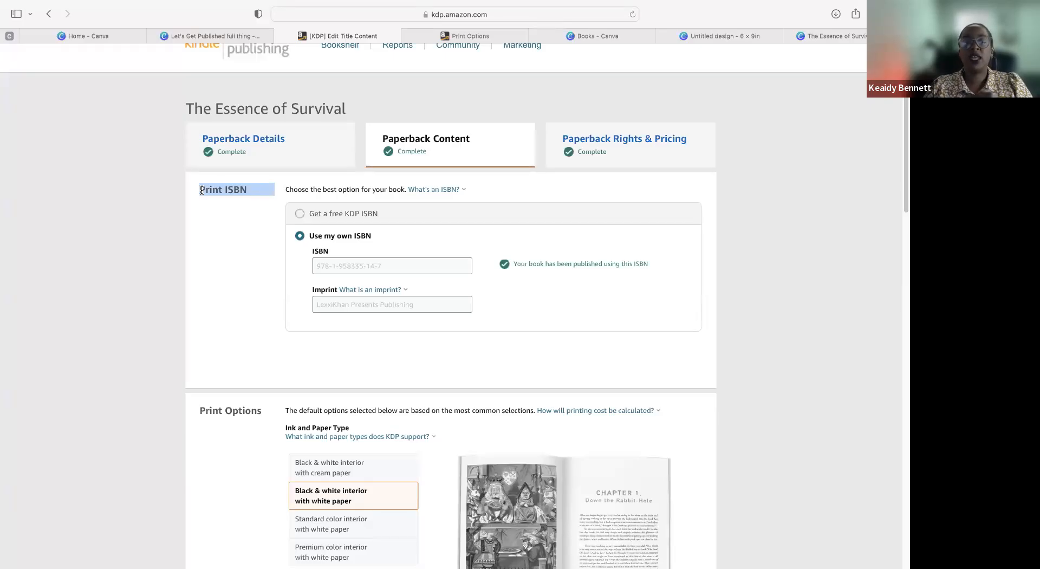
Step: Switch to the Canva design of The Essence of Survival and view the ISBN listings on the copyright page
{"action": "left_click", "coordinate": [828, 39]}
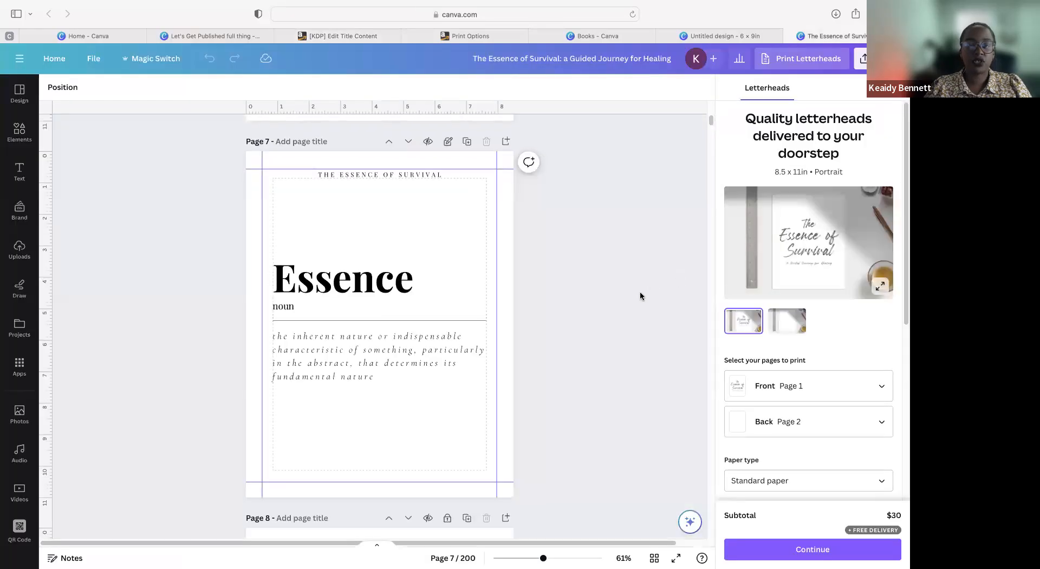
{"action": "scroll", "coordinate": [640, 295], "scroll_direction": "down", "scroll_amount": 15}
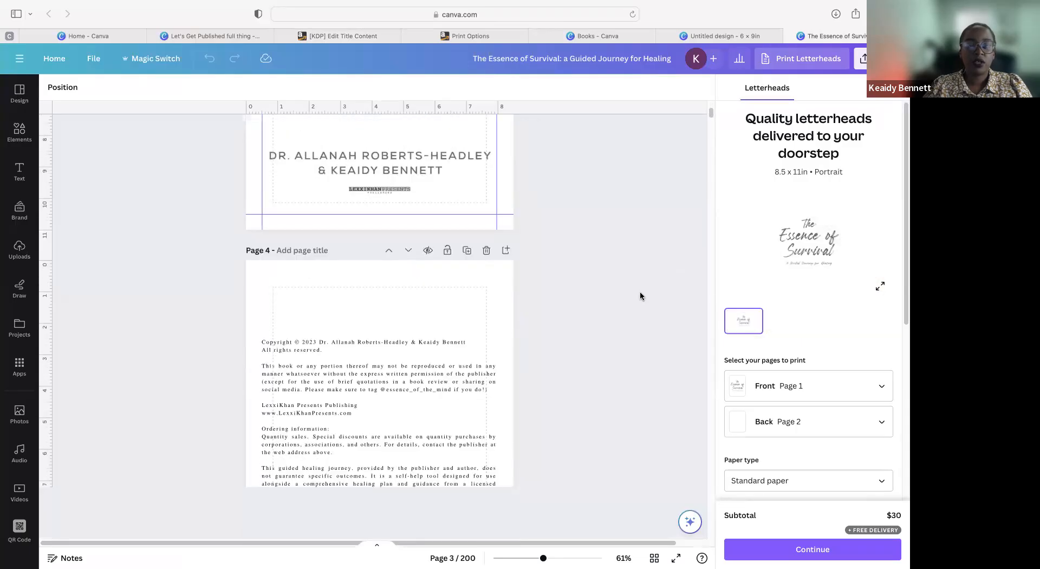
{"action": "scroll", "coordinate": [640, 291], "scroll_direction": "down", "scroll_amount": 3}
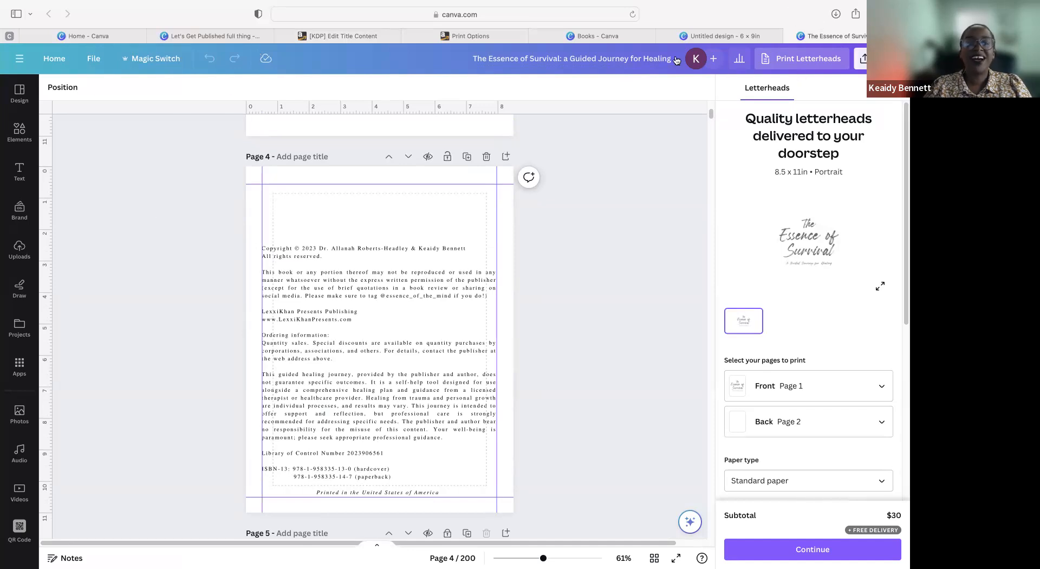
Step: Take the browser out of full screen, then return to KDP's Paperback Content page in full screen
{"action": "left_click", "coordinate": [68, 6]}
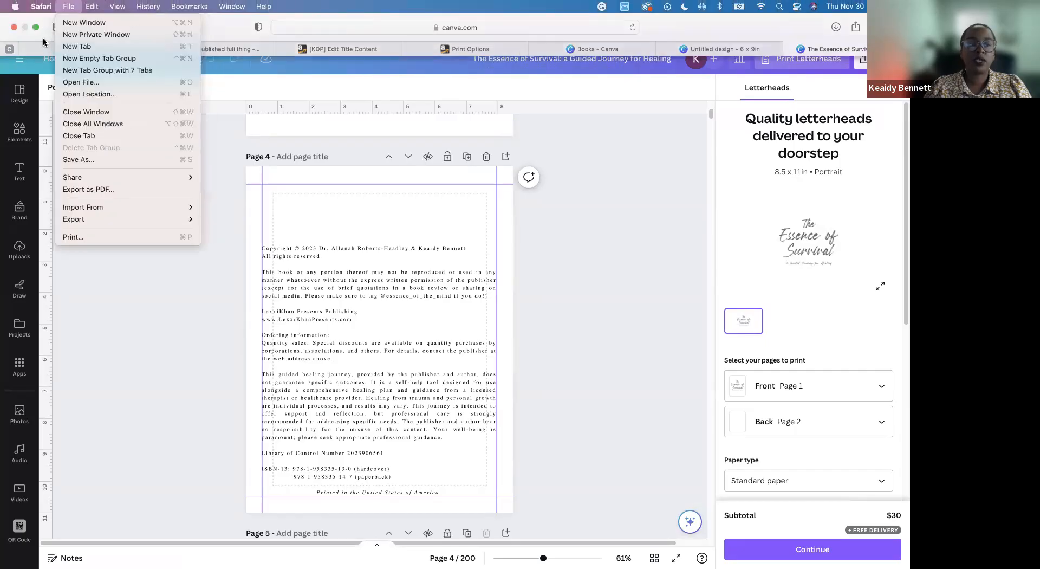
{"action": "left_click", "coordinate": [42, 94]}
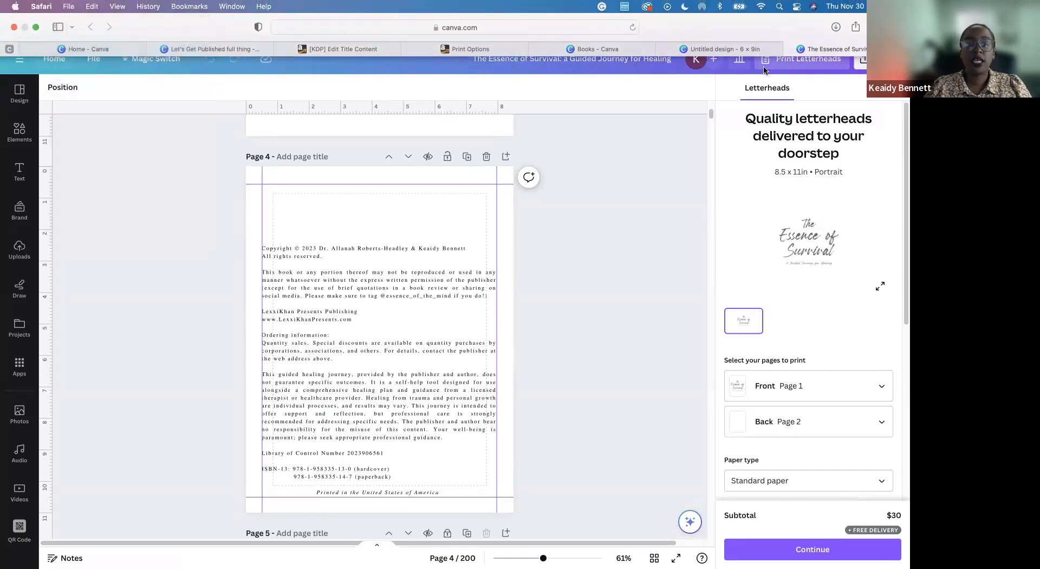
{"action": "left_click", "coordinate": [35, 29]}
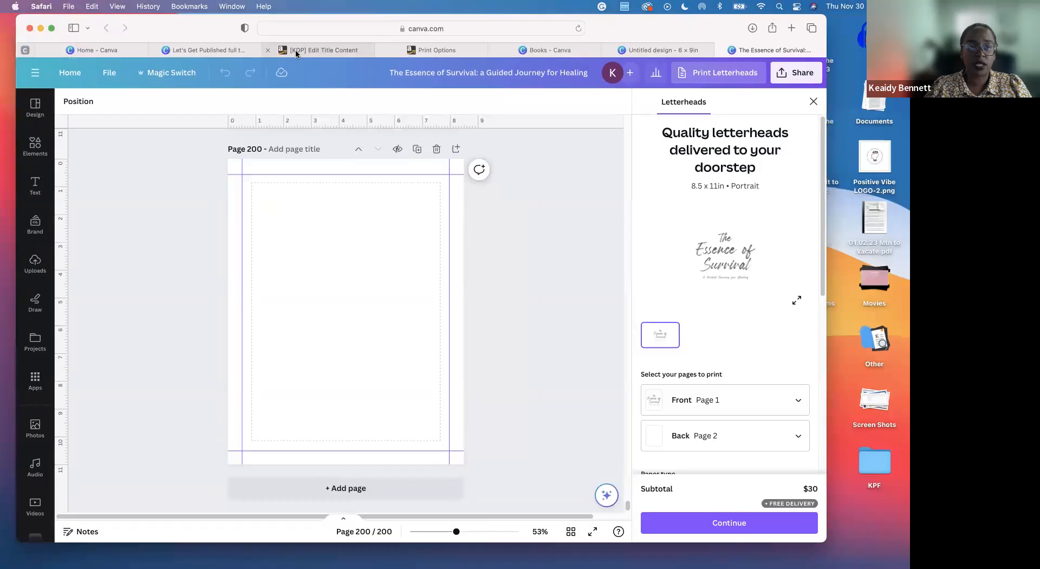
{"action": "left_click", "coordinate": [297, 51]}
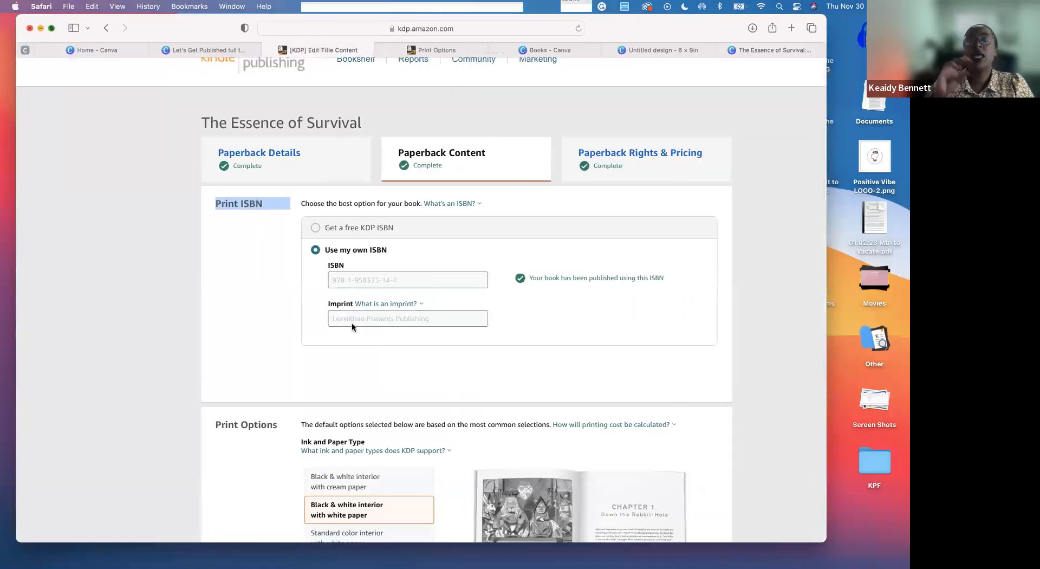
{"action": "key", "text": "ctrl+super+f"}
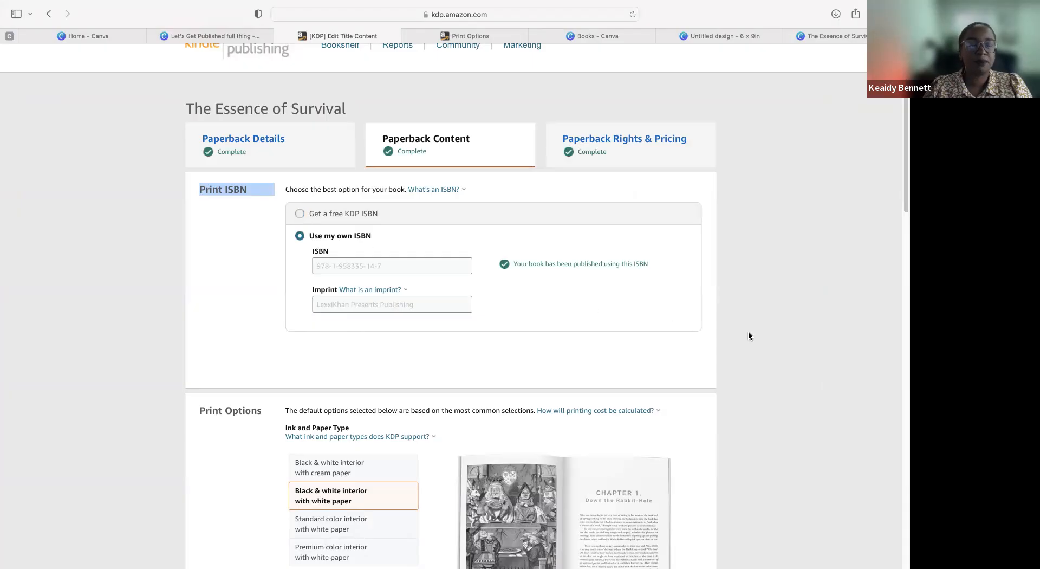
Step: Examine the ink and paper type, trim size and bleed settings under Print Options
{"action": "scroll", "coordinate": [749, 330], "scroll_direction": "down", "scroll_amount": 5}
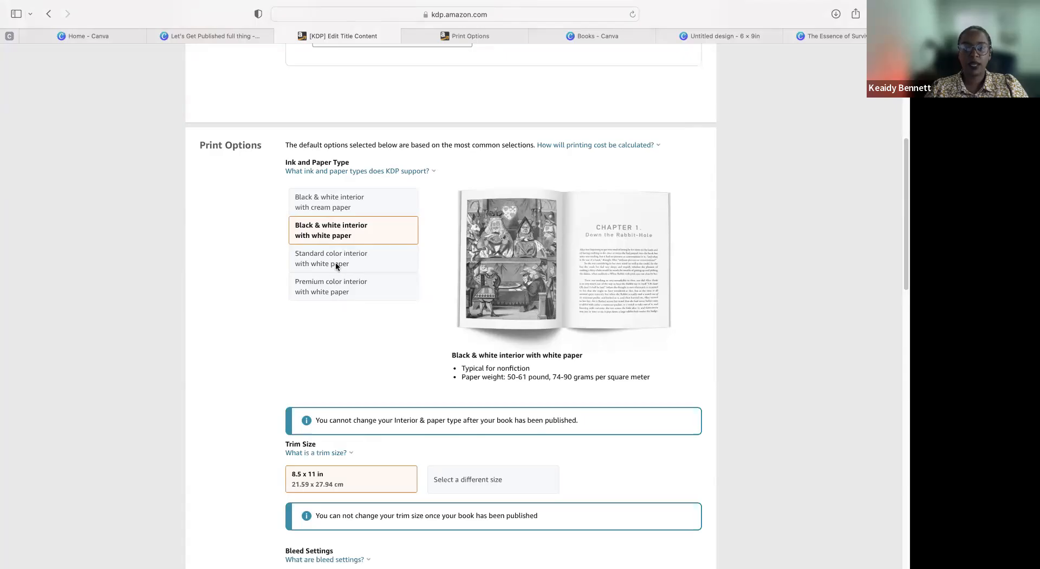
{"action": "scroll", "coordinate": [401, 480], "scroll_direction": "down", "scroll_amount": 2}
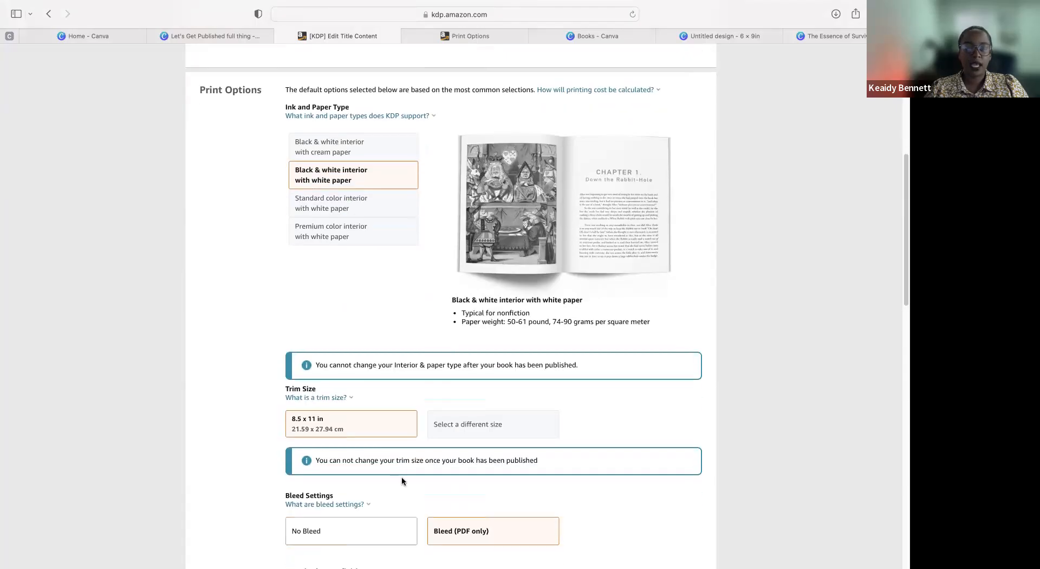
{"action": "left_click", "coordinate": [328, 481]}
{"action": "left_click", "coordinate": [281, 478]}
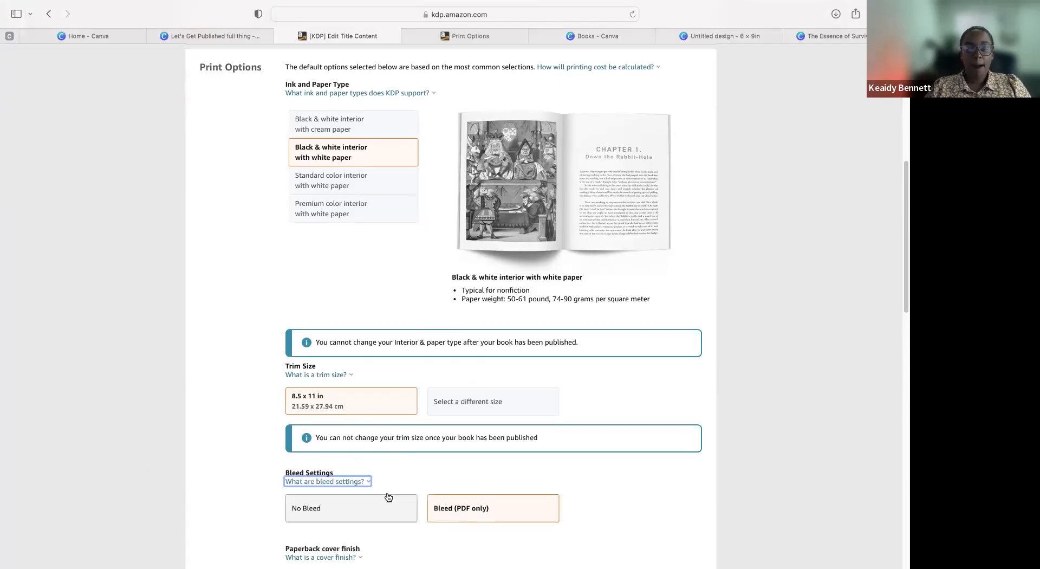
Step: Examine the paperback cover finish options and the Manuscript upload section
{"action": "scroll", "coordinate": [596, 461], "scroll_direction": "down", "scroll_amount": 3}
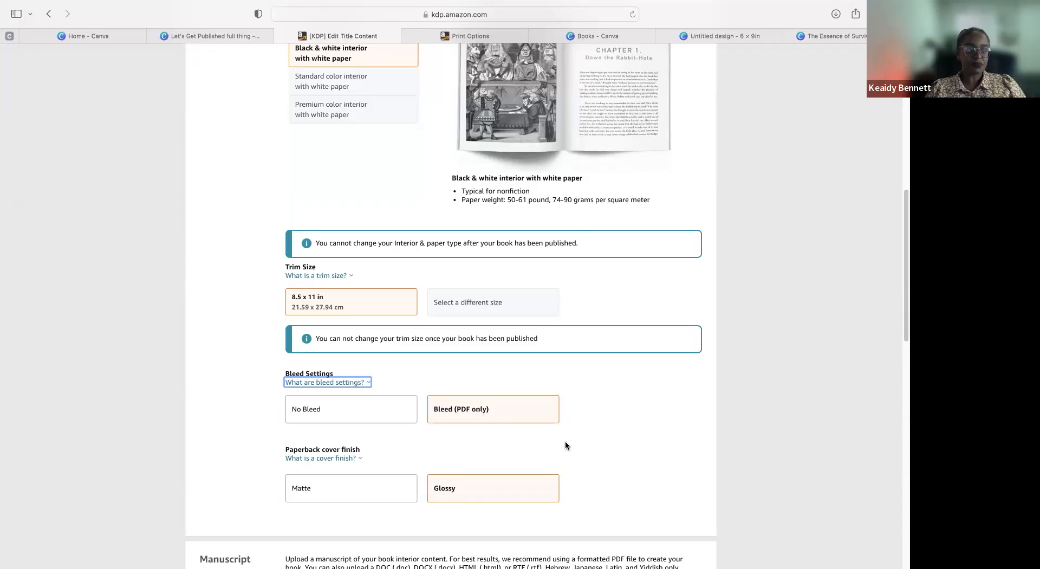
{"action": "scroll", "coordinate": [565, 440], "scroll_direction": "down", "scroll_amount": 3}
{"action": "left_click", "coordinate": [320, 386]}
{"action": "key", "text": "Escape"}
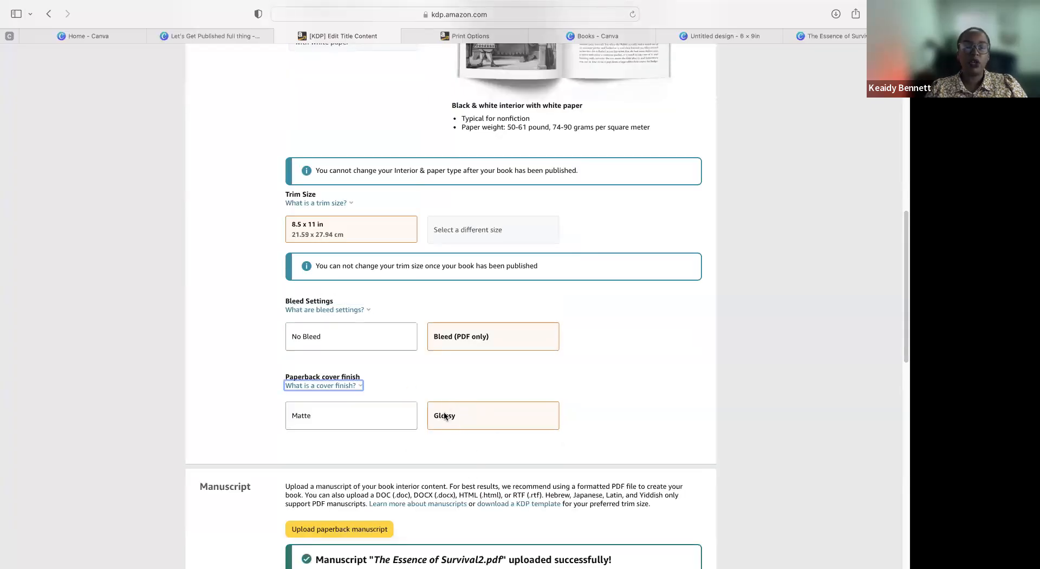
{"action": "scroll", "coordinate": [476, 433], "scroll_direction": "down", "scroll_amount": 10}
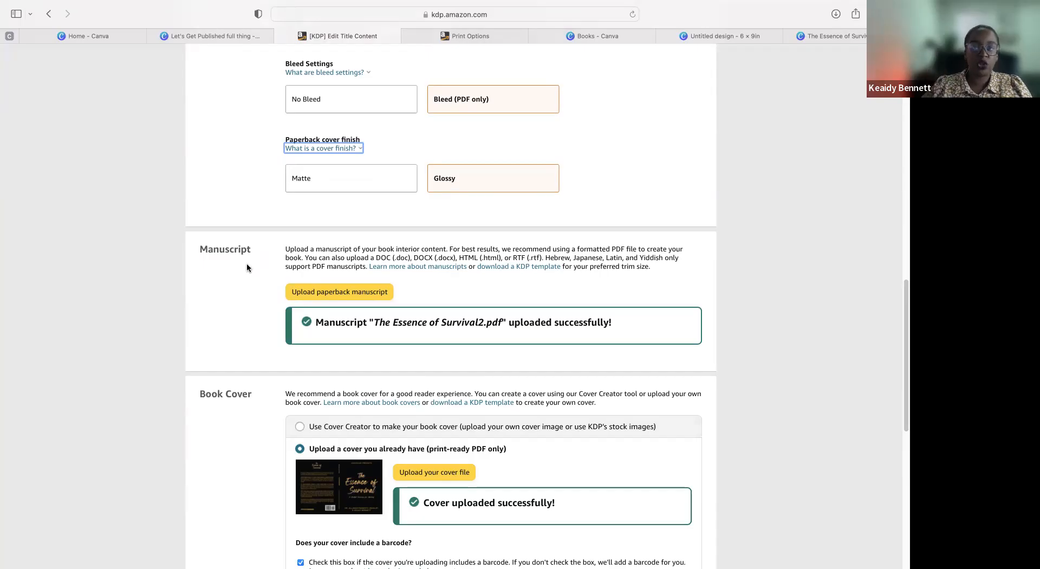
Step: Switch to the Canva book design and review its opening pages from the title page through the copyright page
{"action": "left_click", "coordinate": [834, 40]}
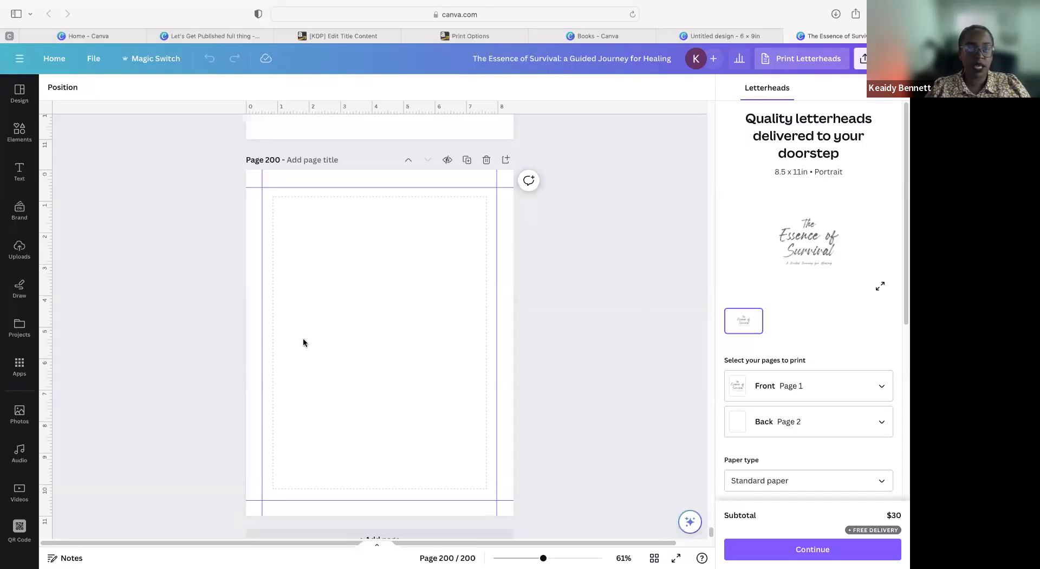
{"action": "scroll", "coordinate": [304, 341], "scroll_direction": "up", "scroll_amount": 6}
{"action": "scroll", "coordinate": [339, 367], "scroll_direction": "up", "scroll_amount": 20}
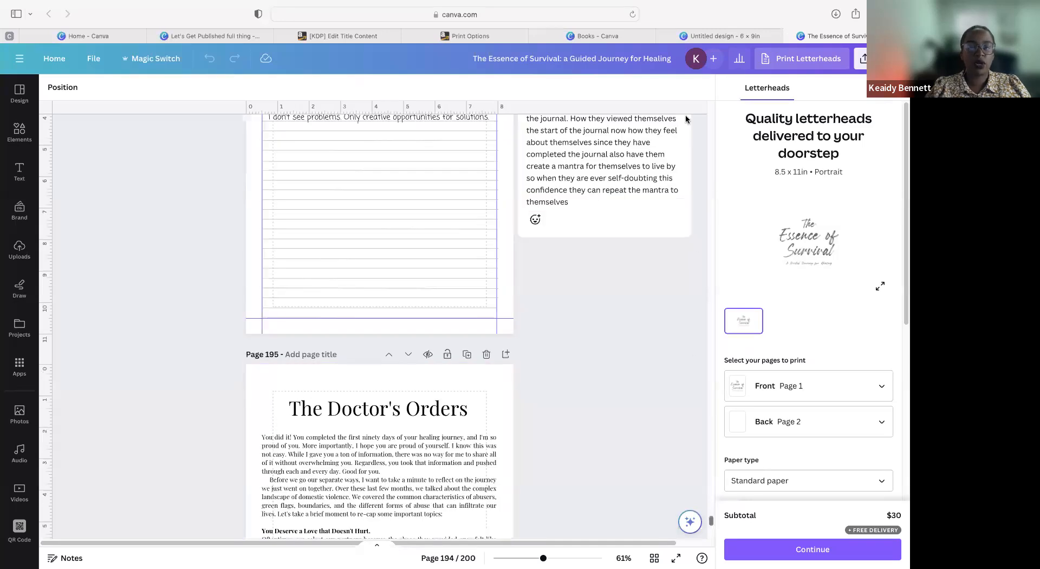
{"action": "scroll", "coordinate": [685, 115], "scroll_direction": "up", "scroll_amount": 20}
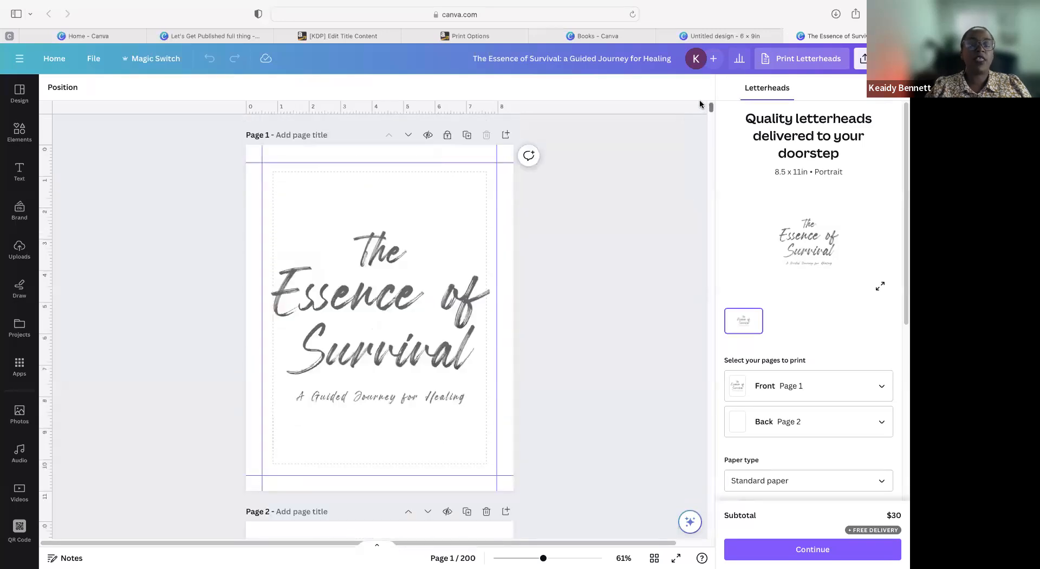
{"action": "scroll", "coordinate": [294, 329], "scroll_direction": "down", "scroll_amount": 8}
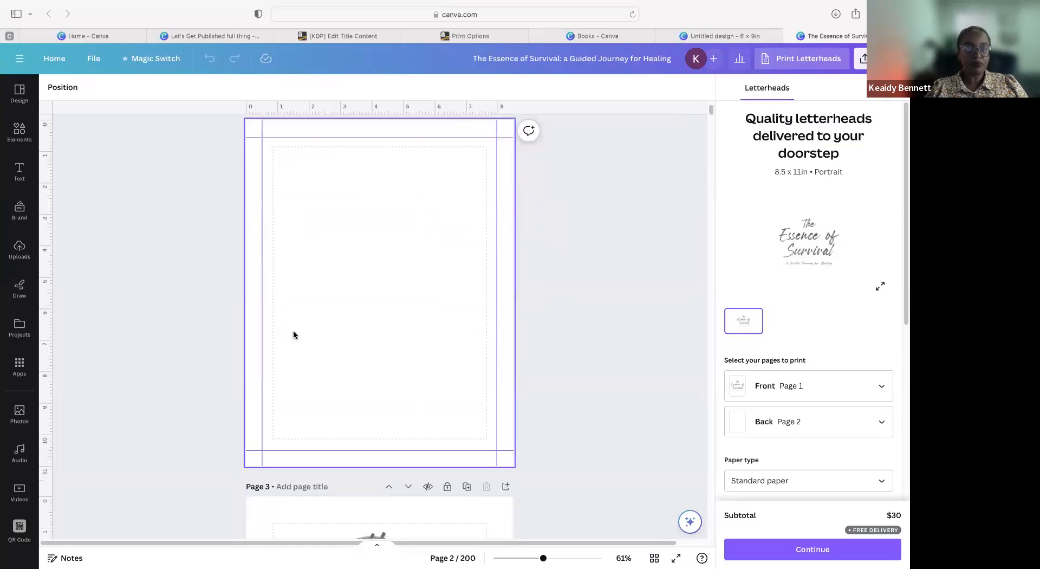
{"action": "scroll", "coordinate": [294, 330], "scroll_direction": "down", "scroll_amount": 12}
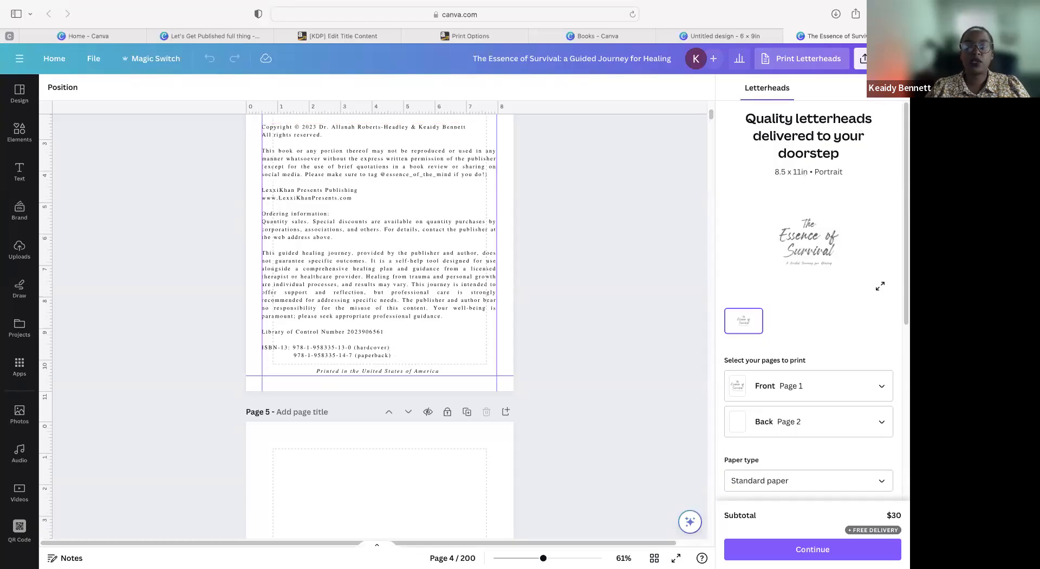
Step: Close the letterhead print offer and set the design's download to PDF Print with Flatten PDF enabled
{"action": "left_click", "coordinate": [892, 87]}
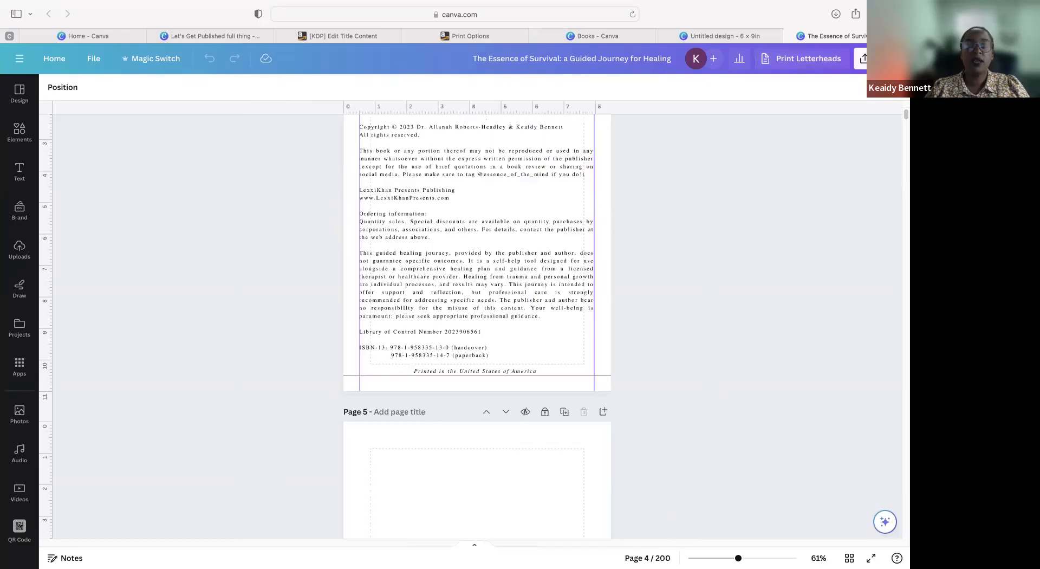
{"action": "left_click", "coordinate": [864, 59]}
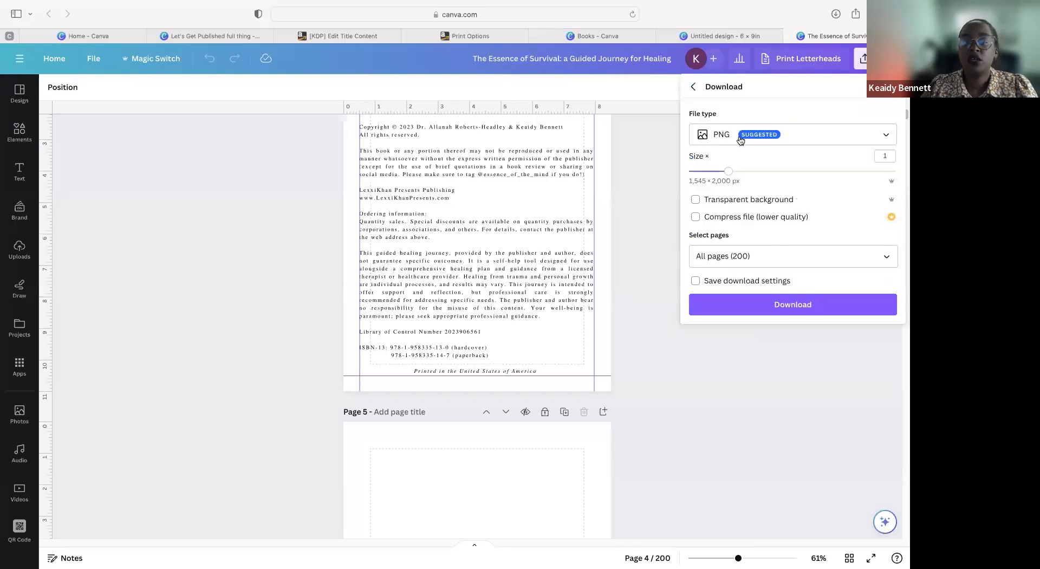
{"action": "left_click", "coordinate": [740, 139]}
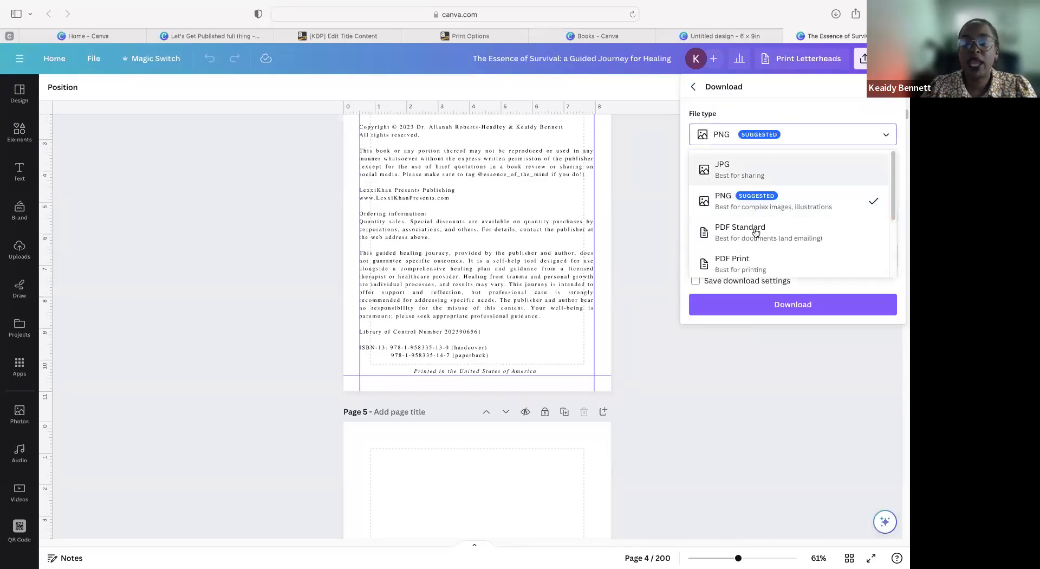
{"action": "left_click", "coordinate": [758, 260]}
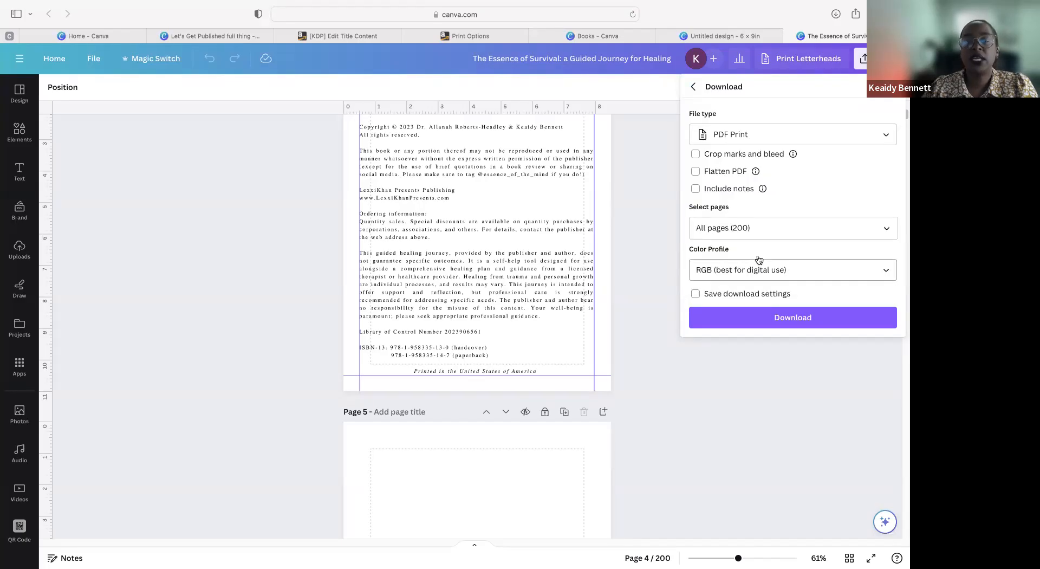
{"action": "mouse_move", "coordinate": [756, 172]}
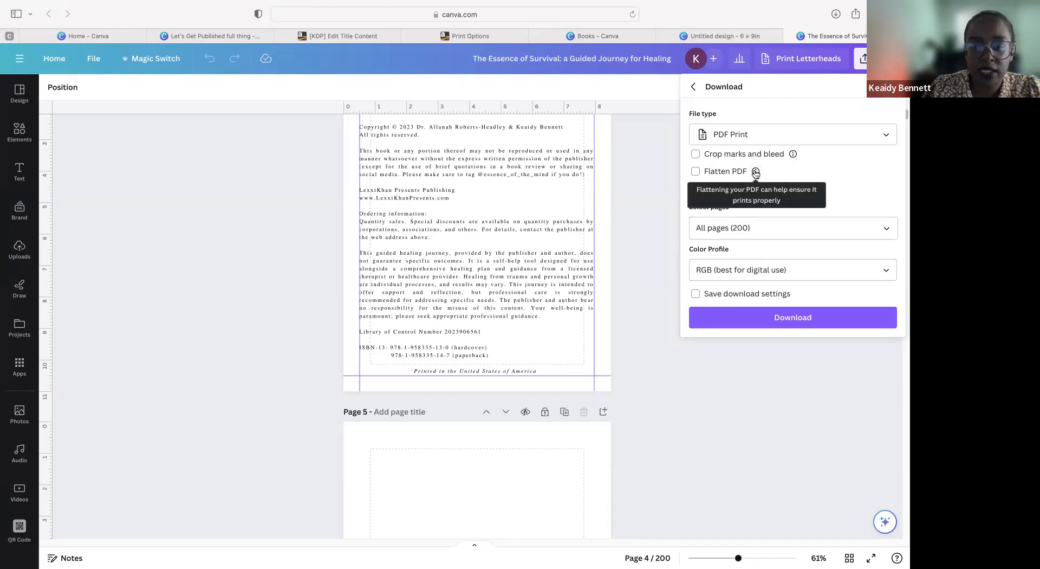
{"action": "left_click", "coordinate": [696, 172]}
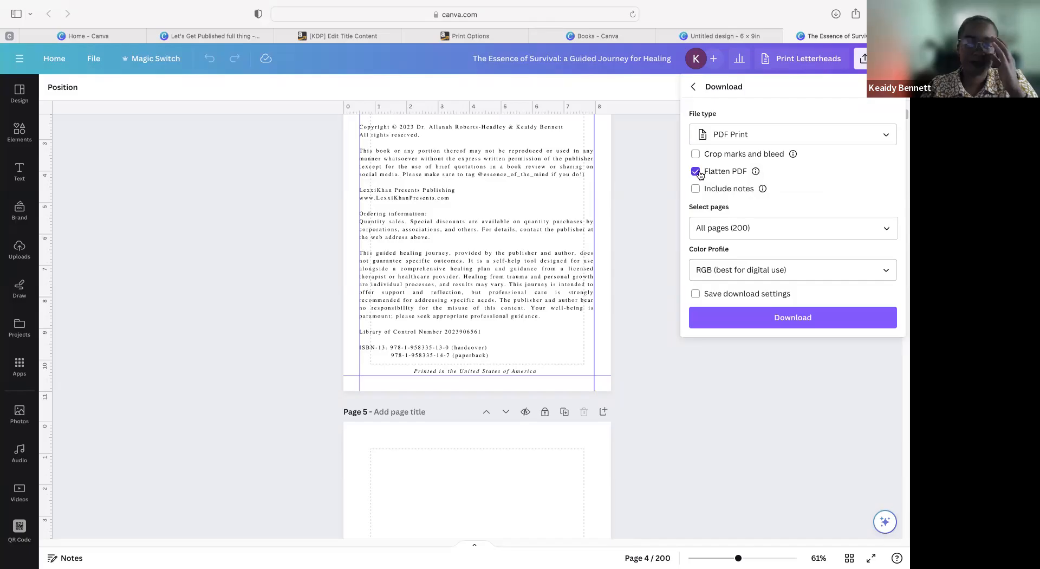
Step: Set the download's color profile to CMYK (best for professional printing) and check that all pages are selected
{"action": "left_click", "coordinate": [876, 272]}
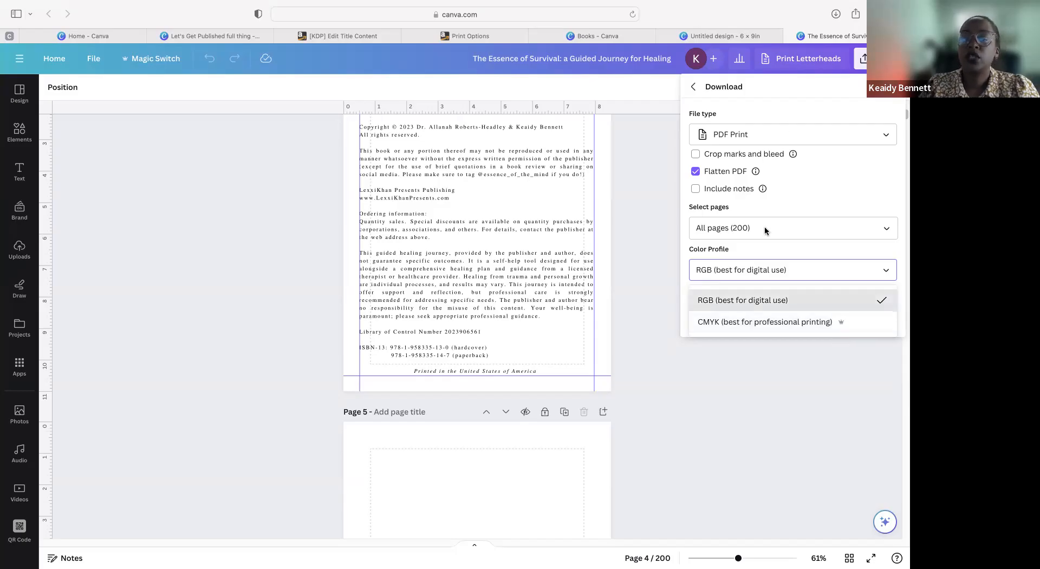
{"action": "left_click", "coordinate": [783, 327]}
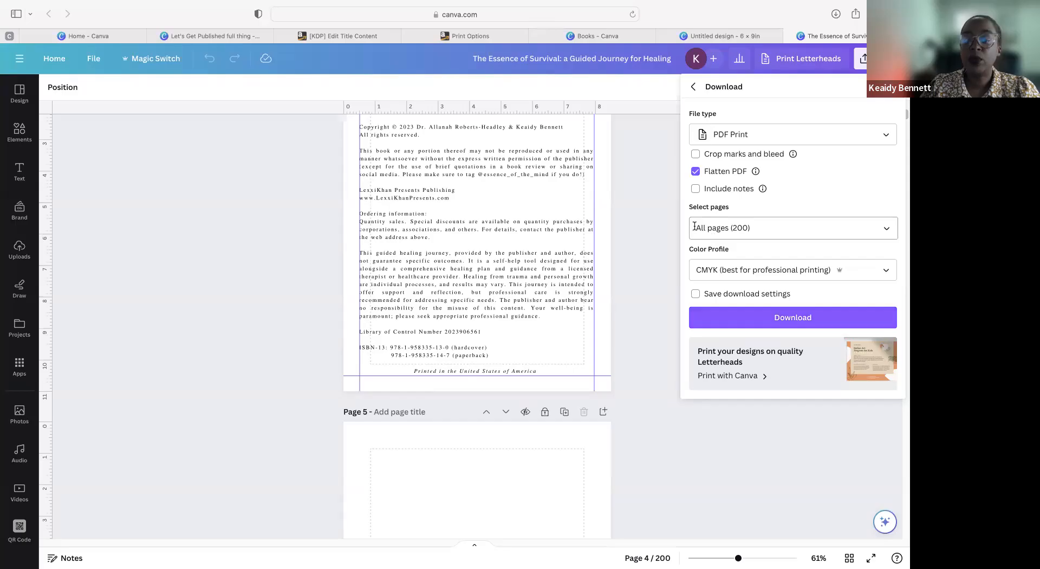
{"action": "left_click", "coordinate": [882, 225]}
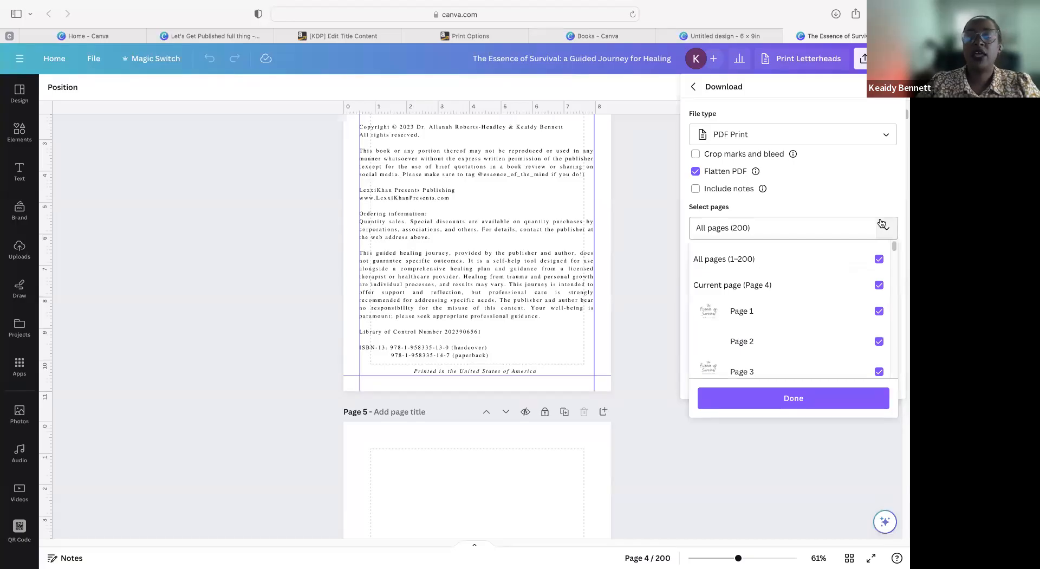
{"action": "left_click", "coordinate": [882, 223]}
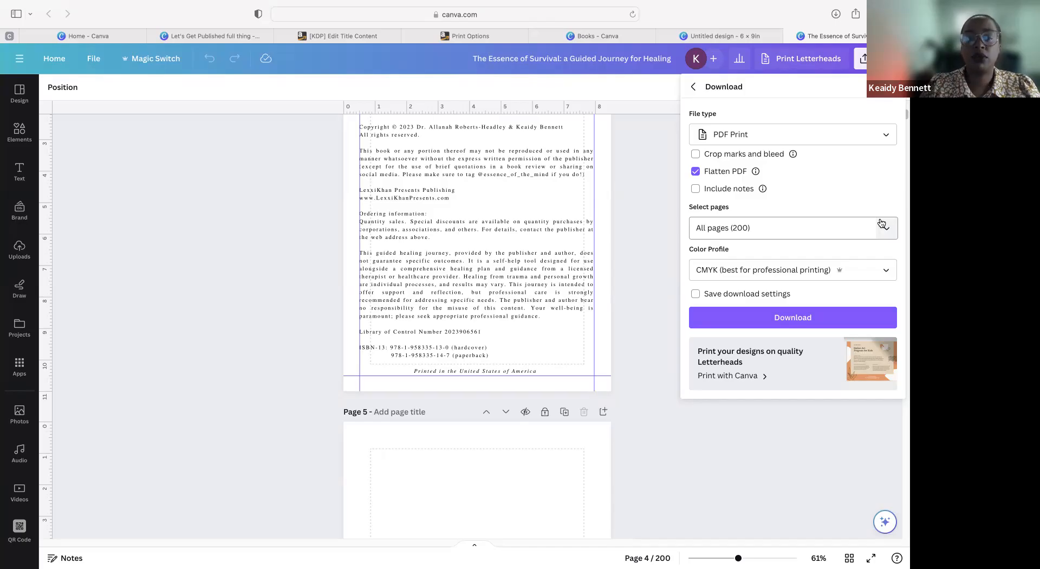
Step: Return to KDP's Paperback Content page and compare the Cover Creator option with uploading an existing print-ready PDF cover
{"action": "left_click", "coordinate": [303, 39]}
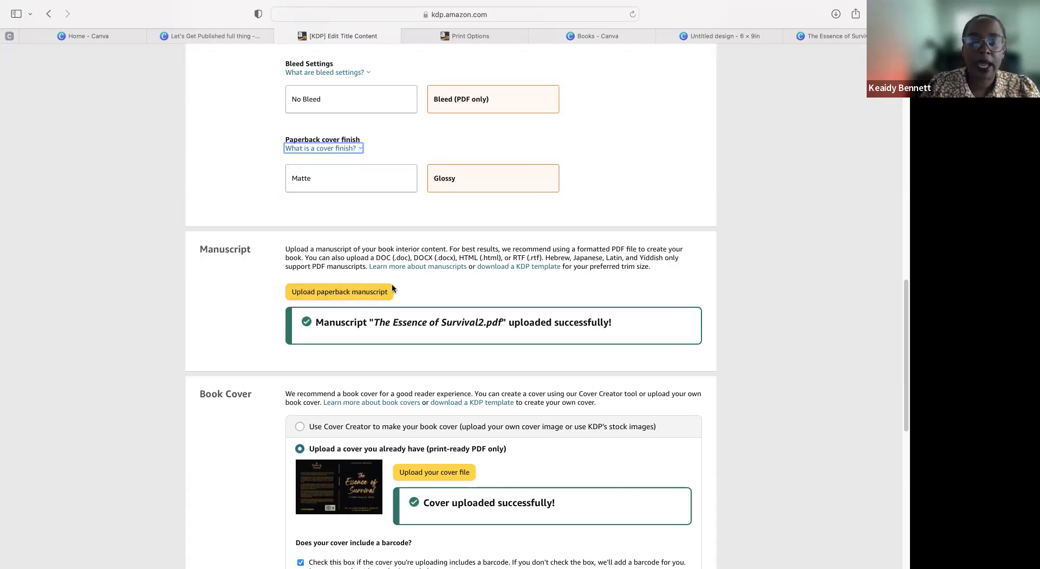
{"action": "scroll", "coordinate": [392, 285], "scroll_direction": "down", "scroll_amount": 3}
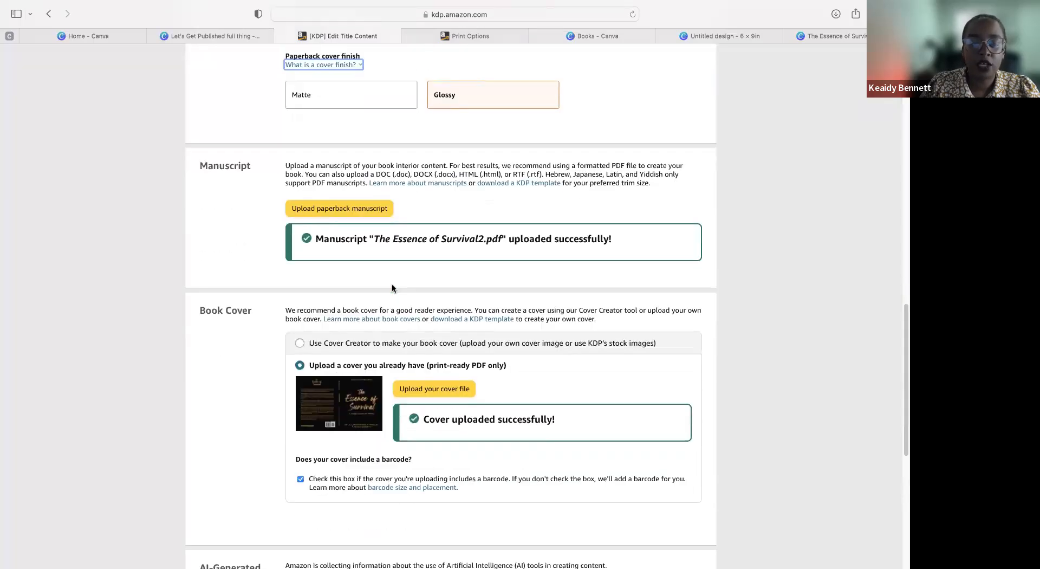
{"action": "left_click", "coordinate": [302, 344]}
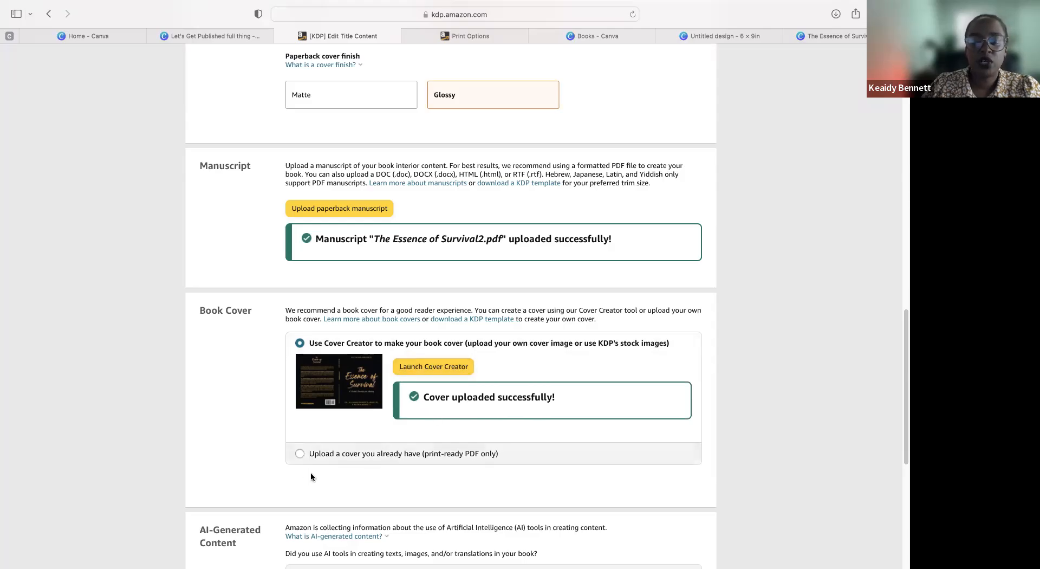
{"action": "left_click", "coordinate": [299, 454]}
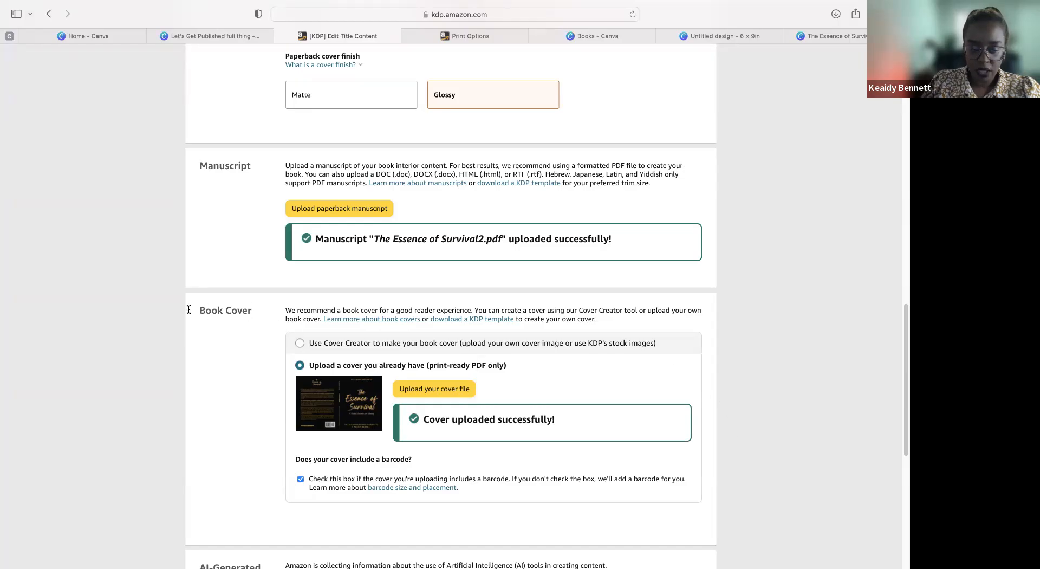
Step: Review the Book Cover section's KDP template and barcode options, followed by the AI-Generated Content question
{"action": "left_click_drag", "start_coordinate": [517, 319], "coordinate": [425, 319]}
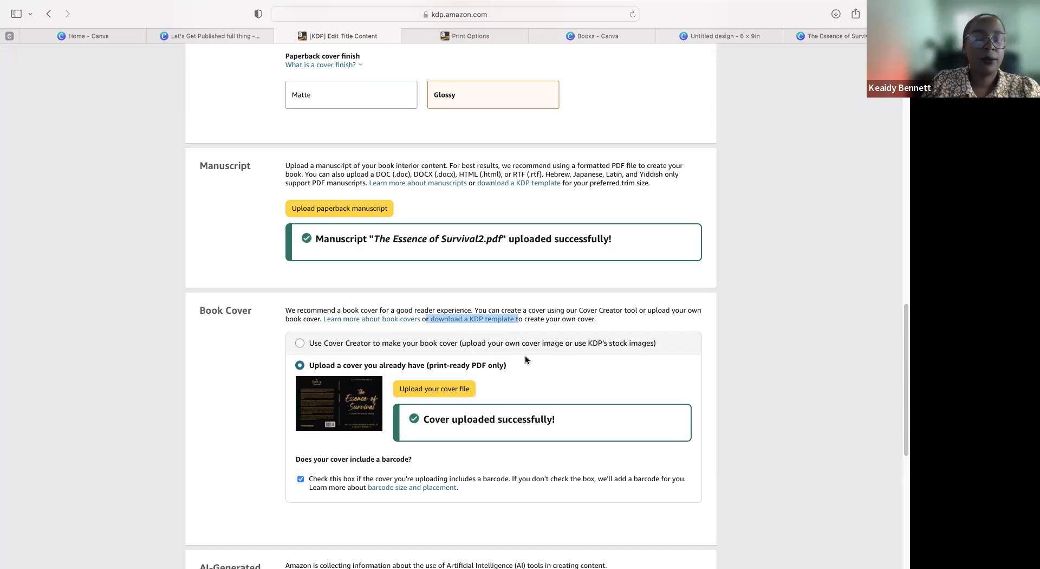
{"action": "scroll", "coordinate": [525, 355], "scroll_direction": "down", "scroll_amount": 3}
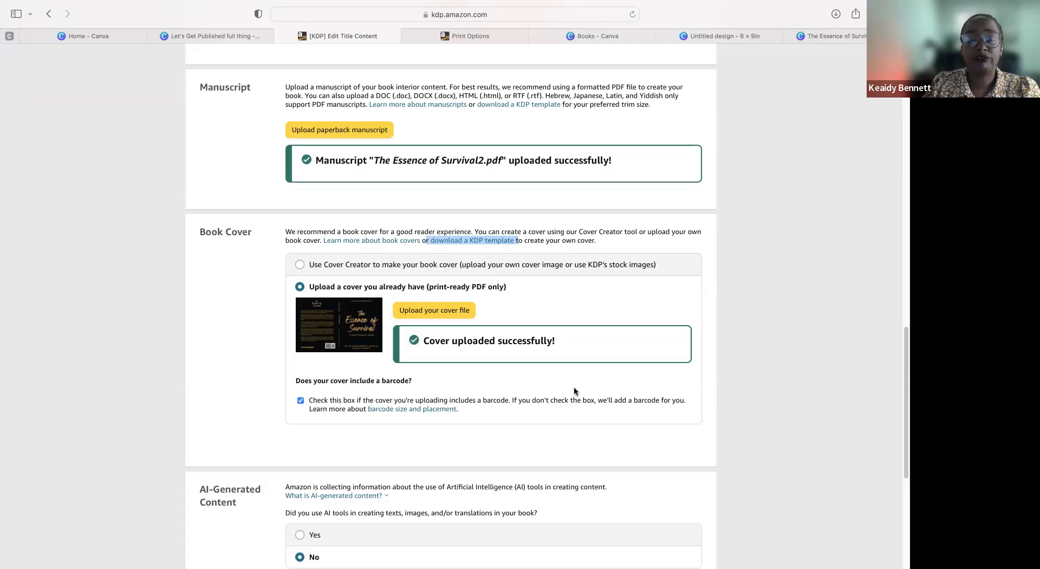
{"action": "scroll", "coordinate": [574, 388], "scroll_direction": "down", "scroll_amount": 3}
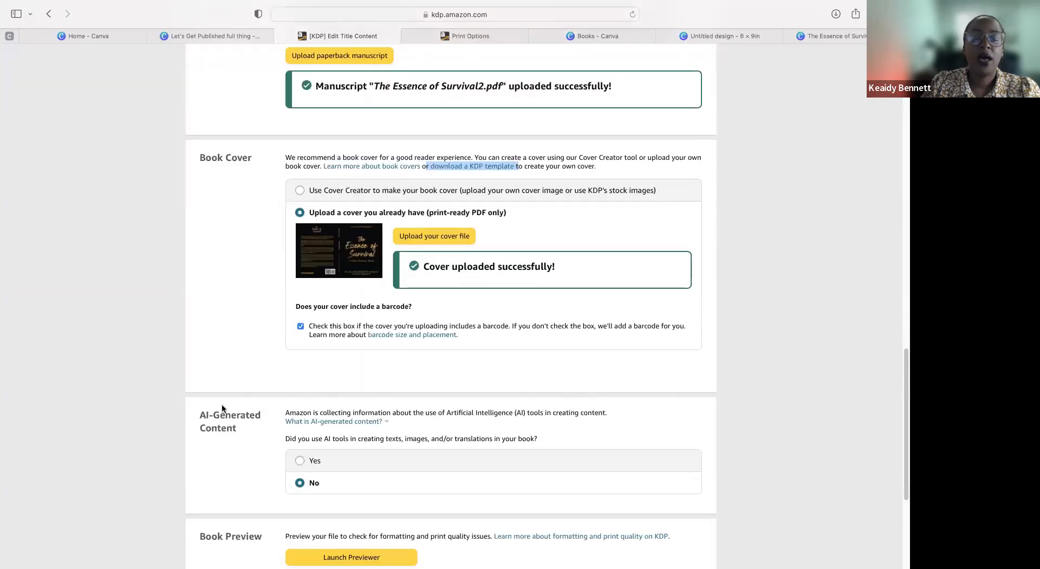
{"action": "left_click_drag", "start_coordinate": [198, 413], "coordinate": [736, 432]}
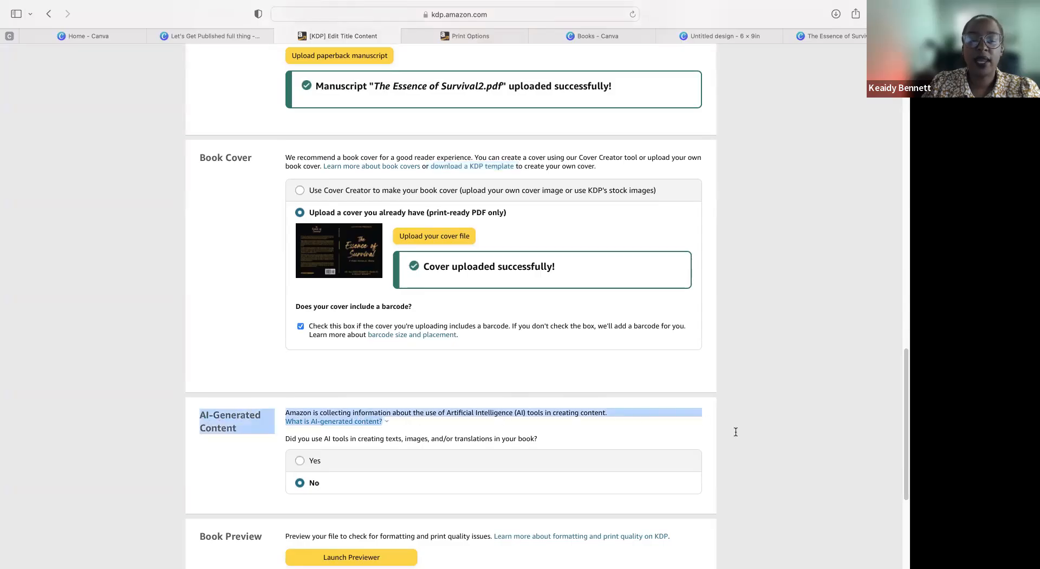
{"action": "scroll", "coordinate": [738, 431], "scroll_direction": "down", "scroll_amount": 4}
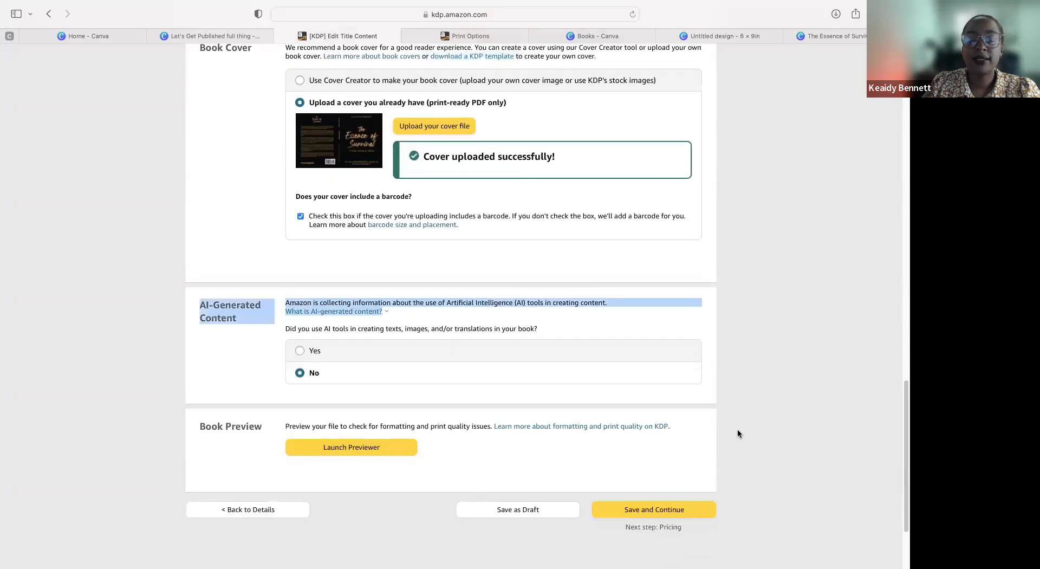
Step: Launch the Print Previewer for the paperback and review the Quality Check notes alongside the full cover layout
{"action": "left_click", "coordinate": [370, 457]}
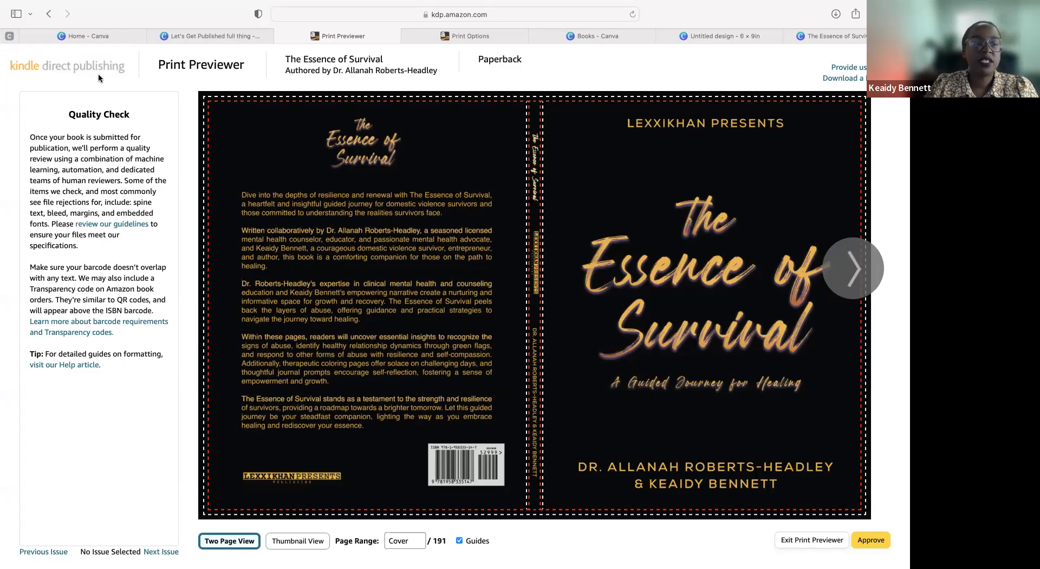
{"action": "triple_click", "coordinate": [120, 118]}
{"action": "left_click", "coordinate": [137, 387], "text": "shift"}
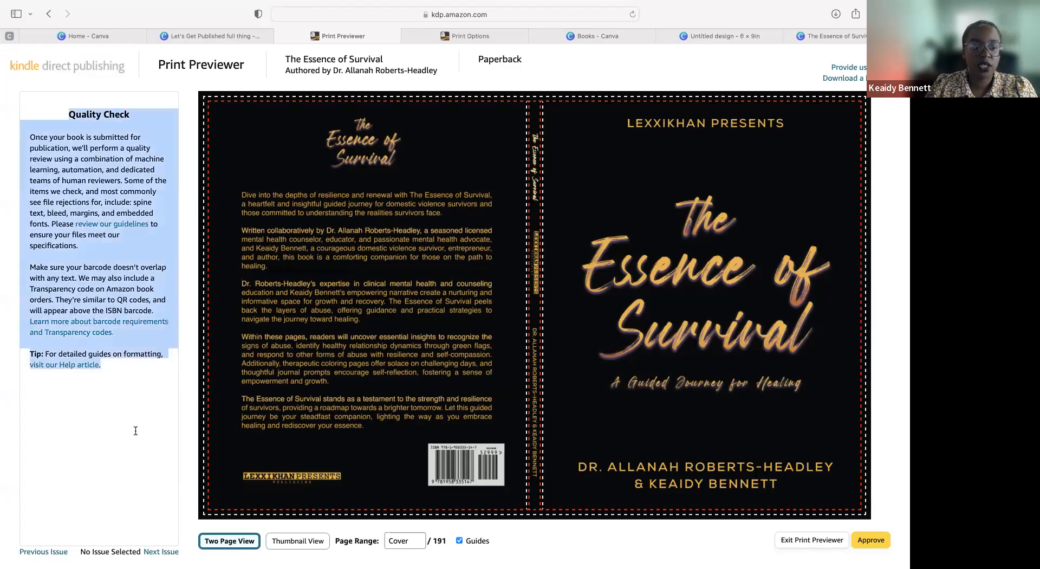
{"action": "left_click", "coordinate": [66, 397]}
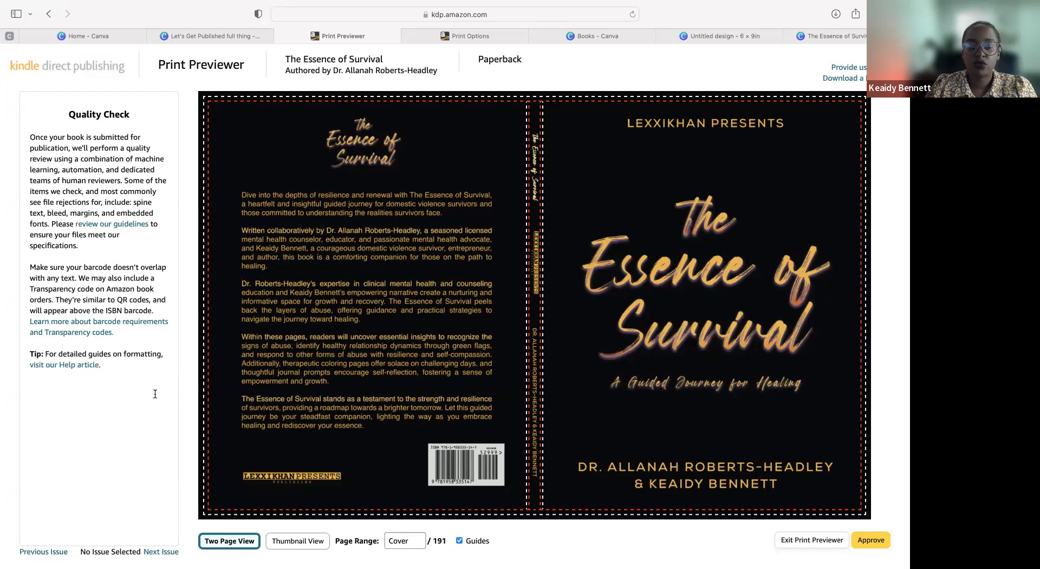
{"action": "left_click_drag", "start_coordinate": [472, 330], "coordinate": [812, 221]}
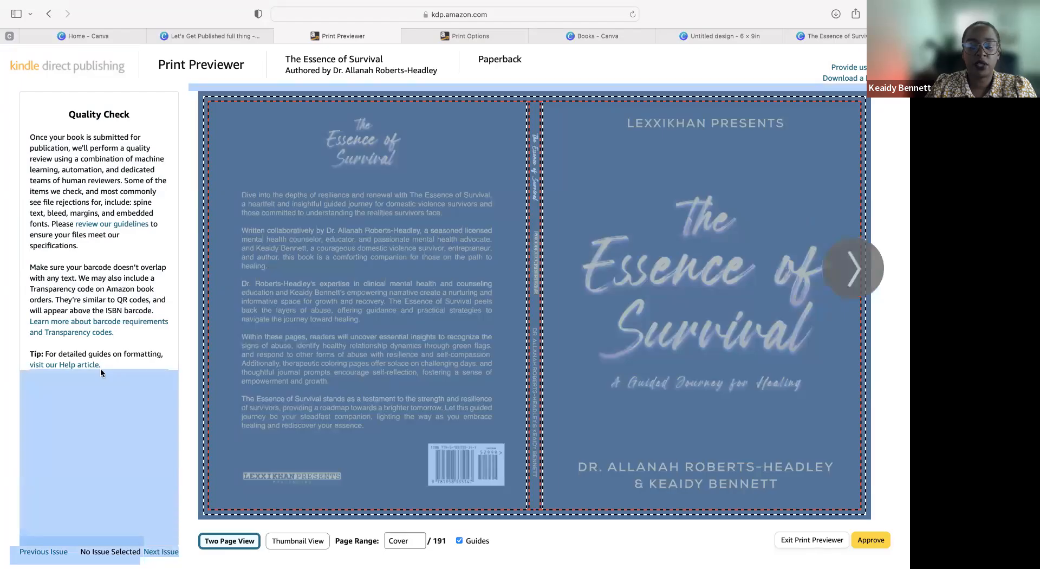
{"action": "left_click", "coordinate": [134, 430]}
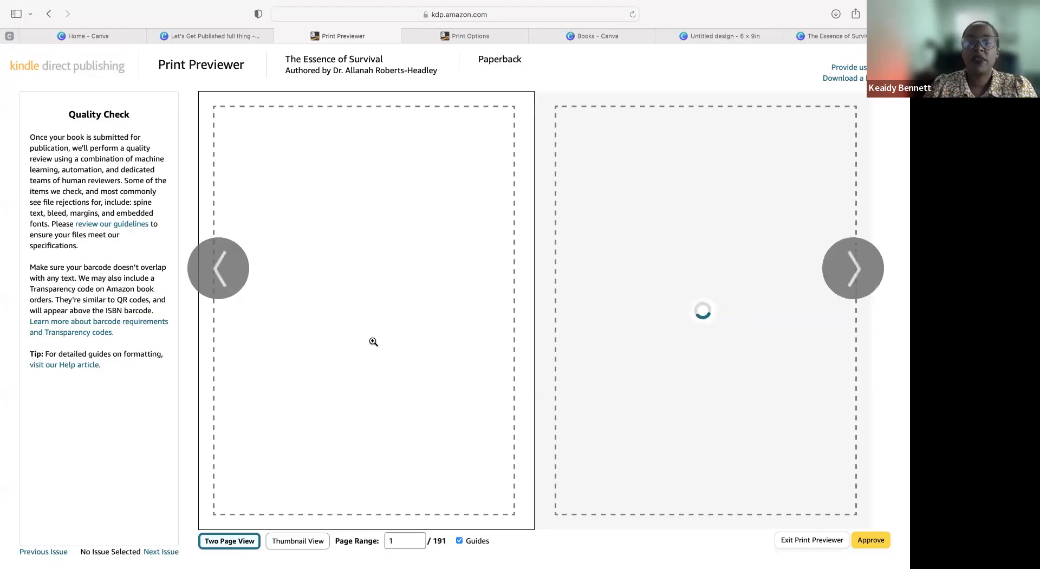
Step: Page through the book's front matter in the previewer, from the title page past the copyright and dedication to pages 6-7
{"action": "left_click", "coordinate": [837, 283]}
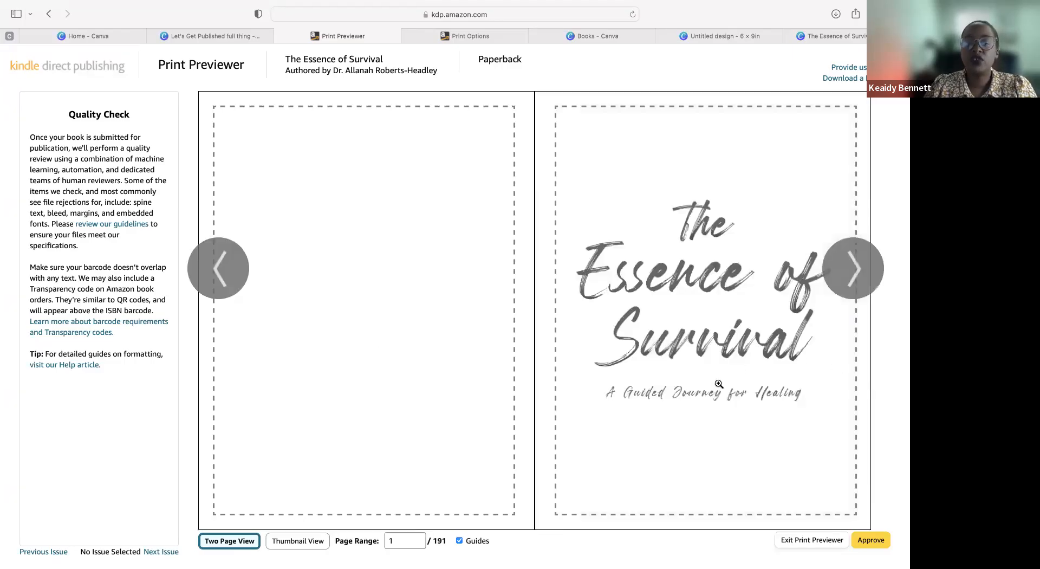
{"action": "mouse_move", "coordinate": [843, 281]}
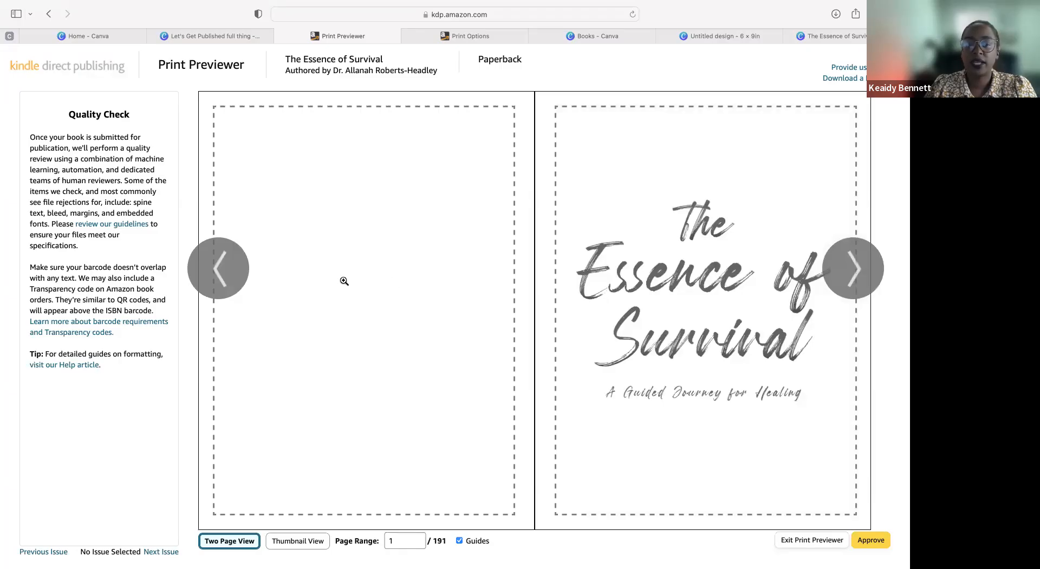
{"action": "left_click", "coordinate": [224, 277]}
{"action": "left_click", "coordinate": [840, 277]}
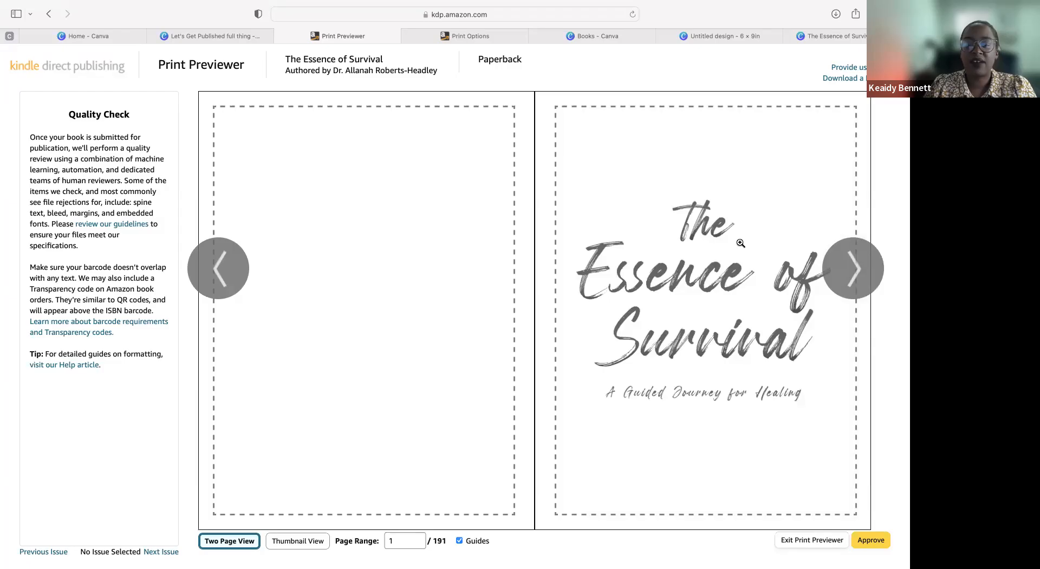
{"action": "left_click", "coordinate": [829, 267]}
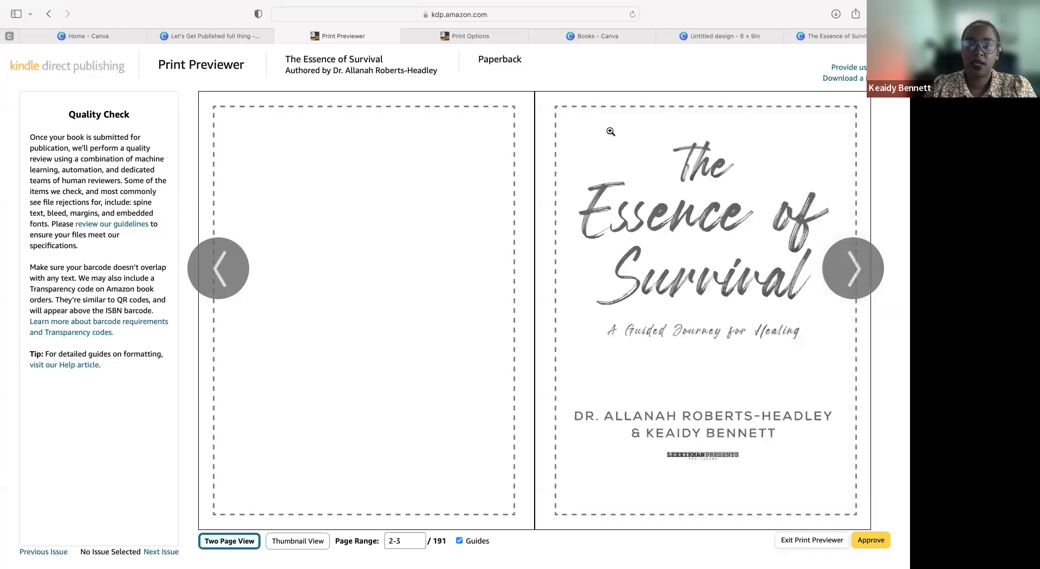
{"action": "left_click", "coordinate": [855, 265]}
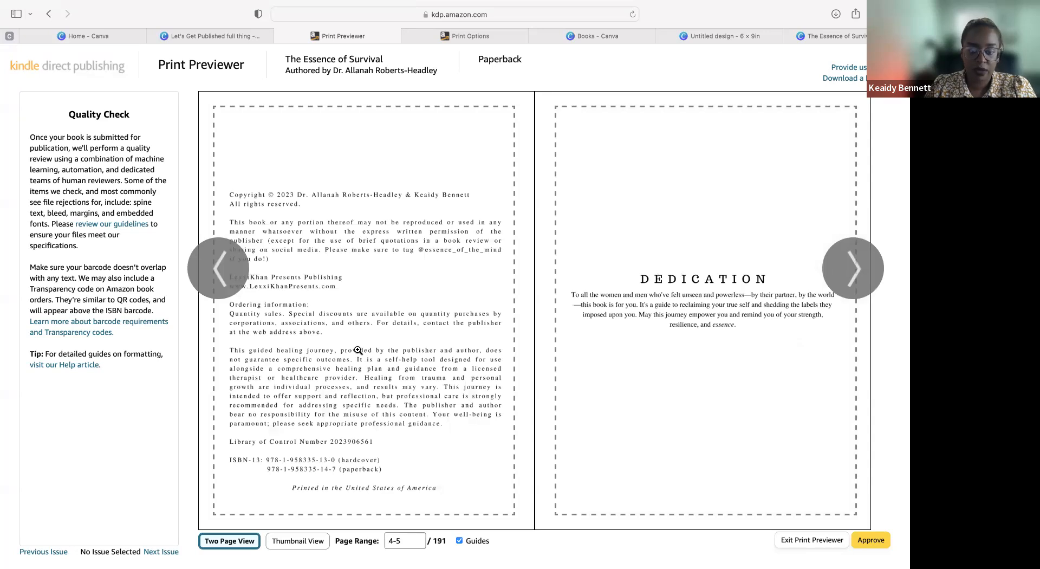
{"action": "left_click", "coordinate": [848, 273]}
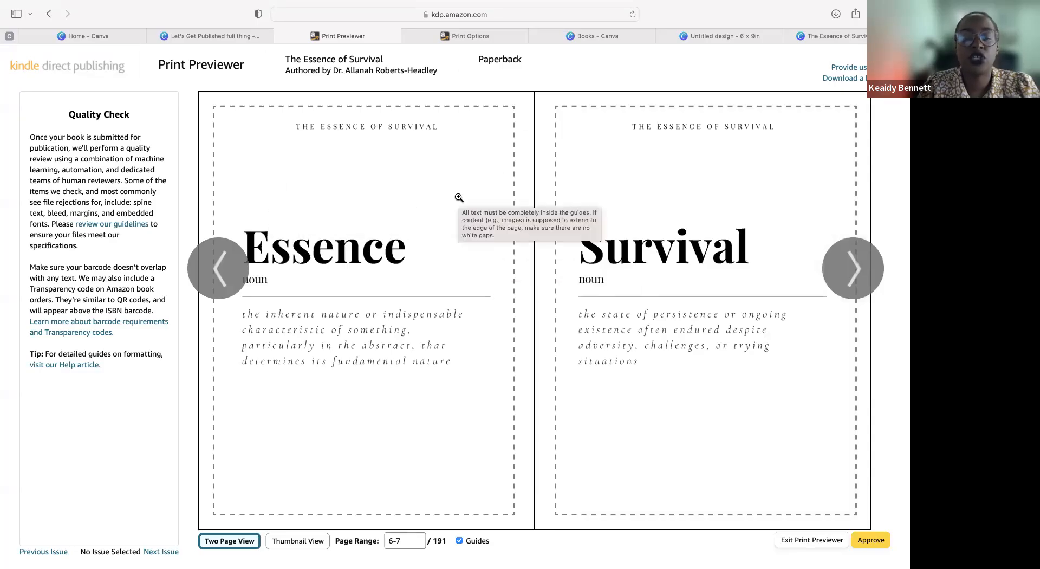
Step: Page forward through the interior from page 8 to pages 52-53, checking that text and artwork stay inside the guides
{"action": "left_click", "coordinate": [842, 268]}
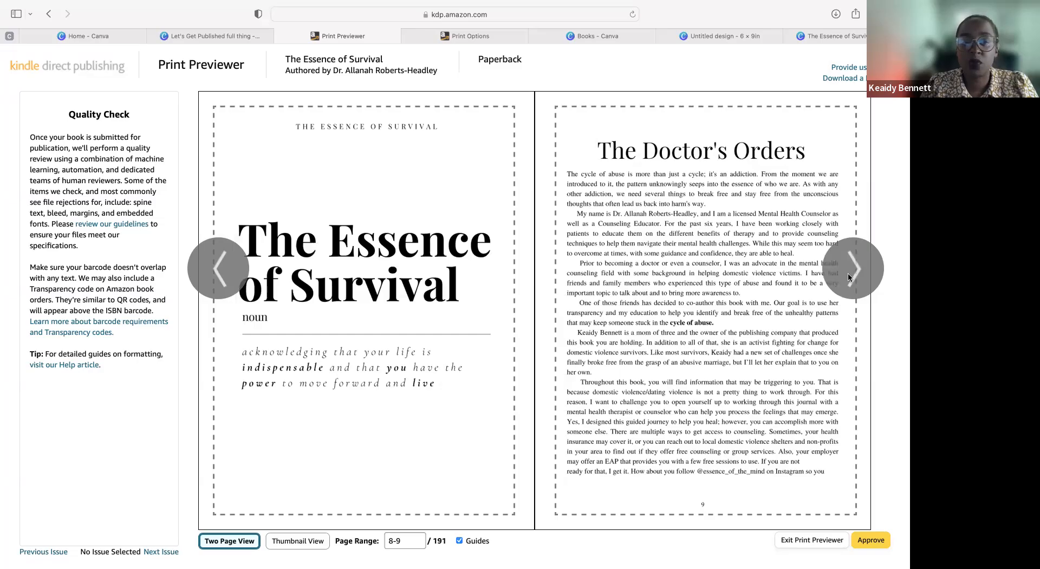
{"action": "left_click", "coordinate": [848, 277]}
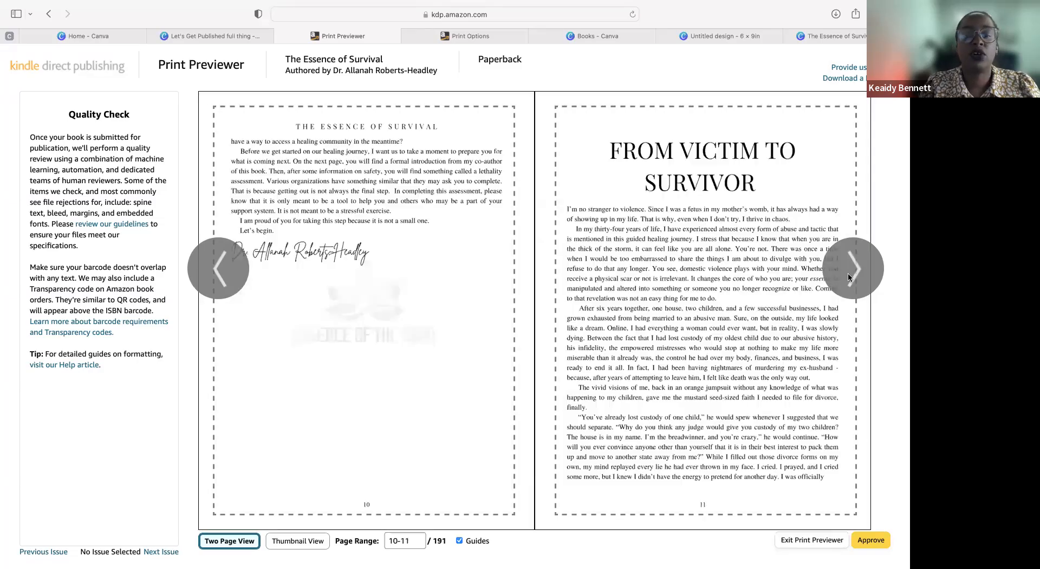
{"action": "left_click", "coordinate": [853, 270]}
{"action": "left_click", "coordinate": [855, 271]}
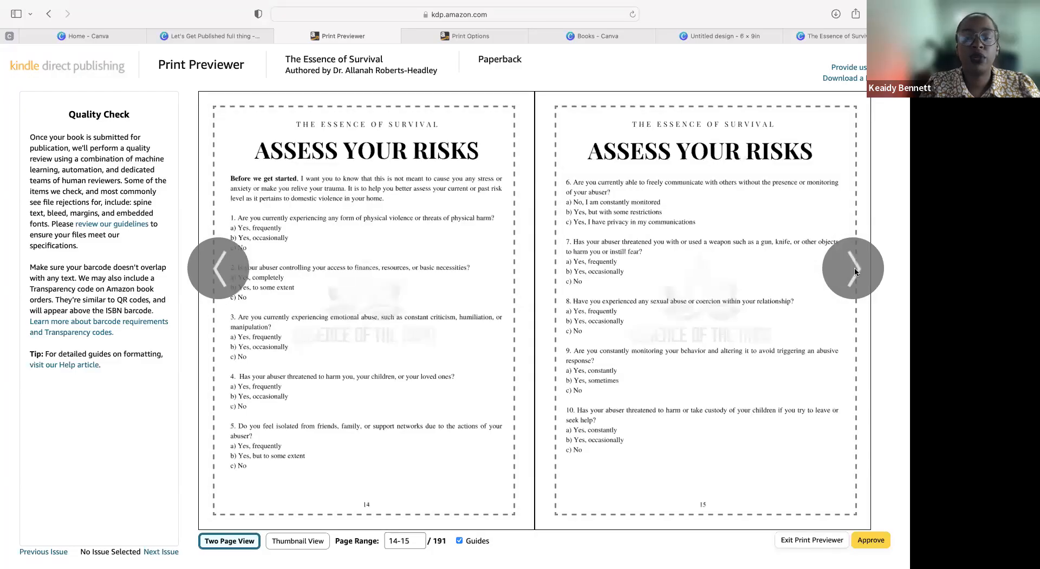
{"action": "left_click", "coordinate": [854, 269]}
{"action": "left_click", "coordinate": [854, 269]}
{"action": "left_click", "coordinate": [854, 269]}
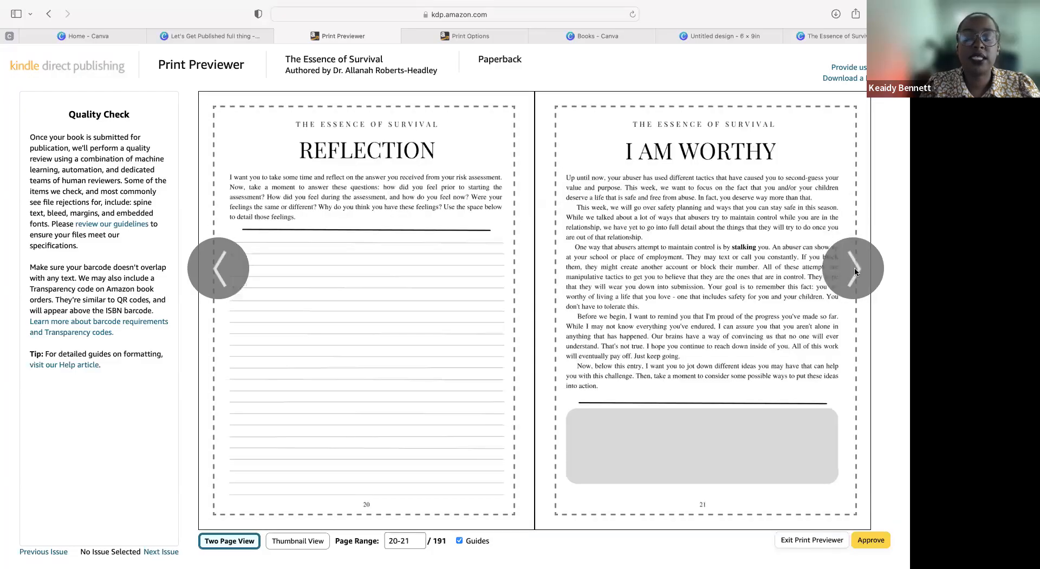
{"action": "left_click", "coordinate": [854, 269]}
{"action": "left_click", "coordinate": [853, 270]}
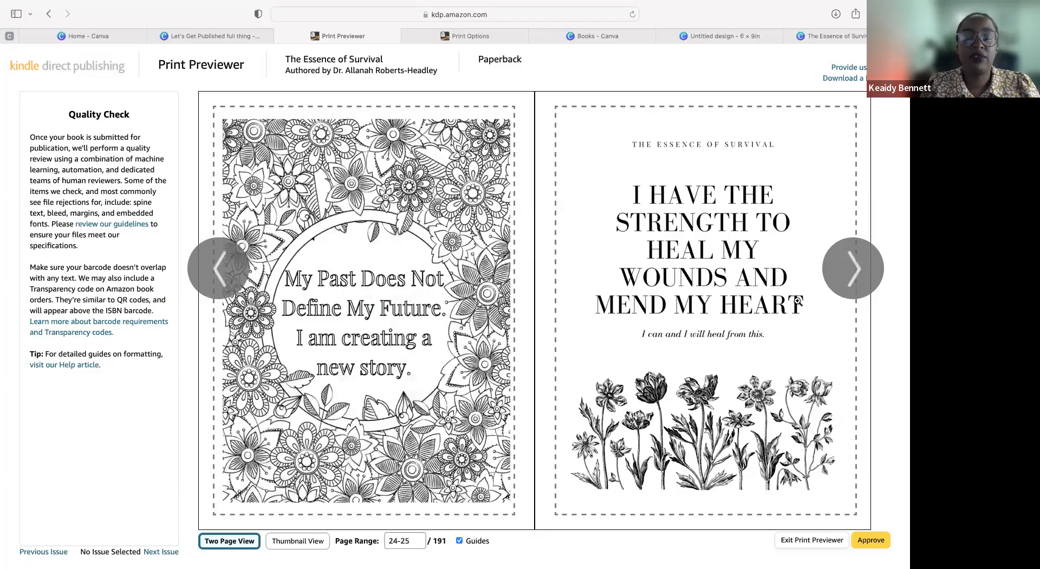
{"action": "left_click", "coordinate": [854, 269]}
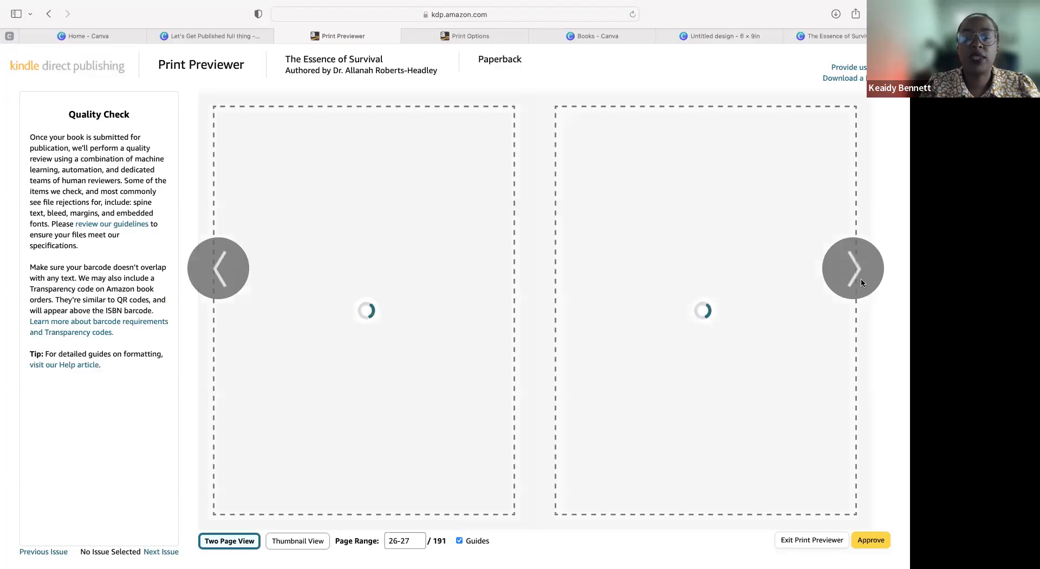
{"action": "left_click", "coordinate": [854, 270]}
{"action": "left_click", "coordinate": [854, 270]}
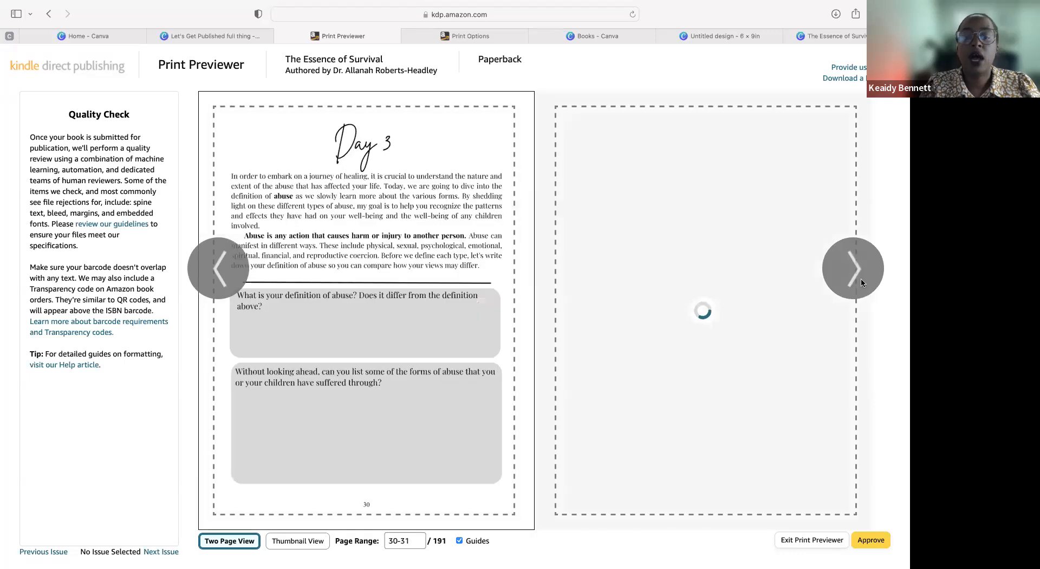
{"action": "left_click", "coordinate": [854, 270]}
{"action": "left_click", "coordinate": [854, 270]}
{"action": "left_click", "coordinate": [853, 270]}
{"action": "left_click", "coordinate": [854, 269]}
{"action": "left_click", "coordinate": [854, 270]}
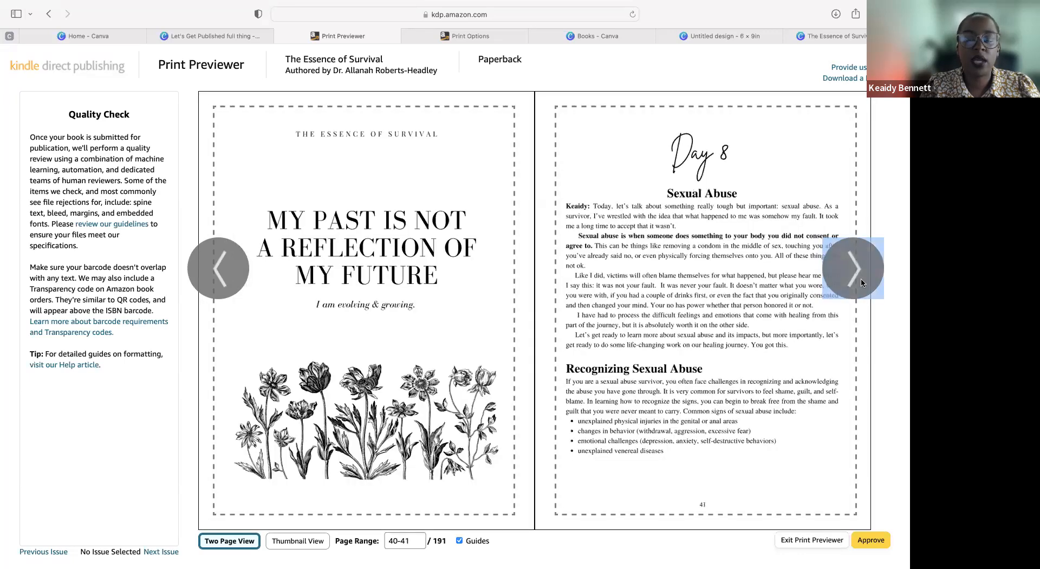
{"action": "left_click", "coordinate": [862, 282]}
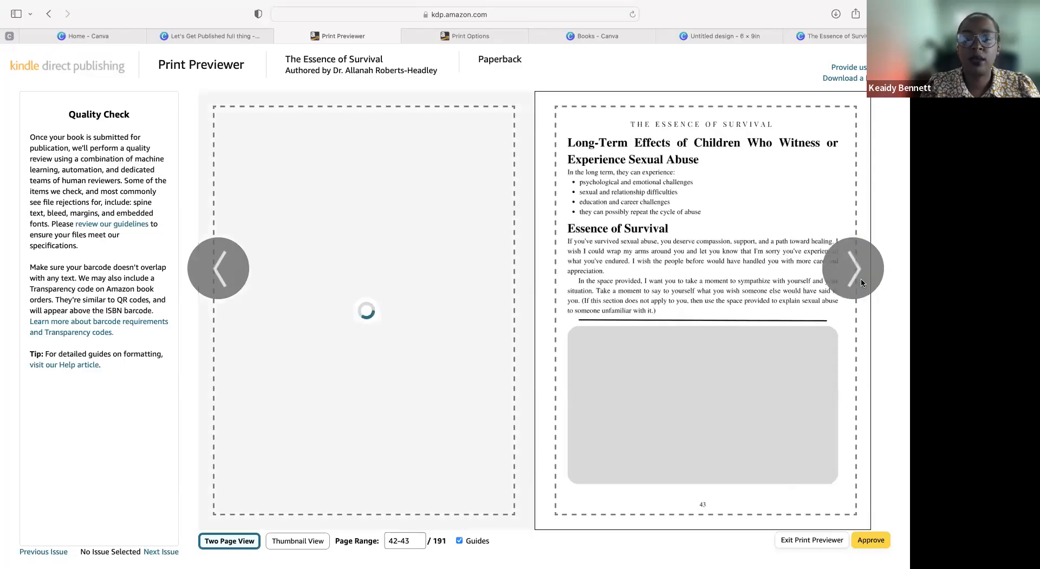
{"action": "left_click", "coordinate": [862, 282]}
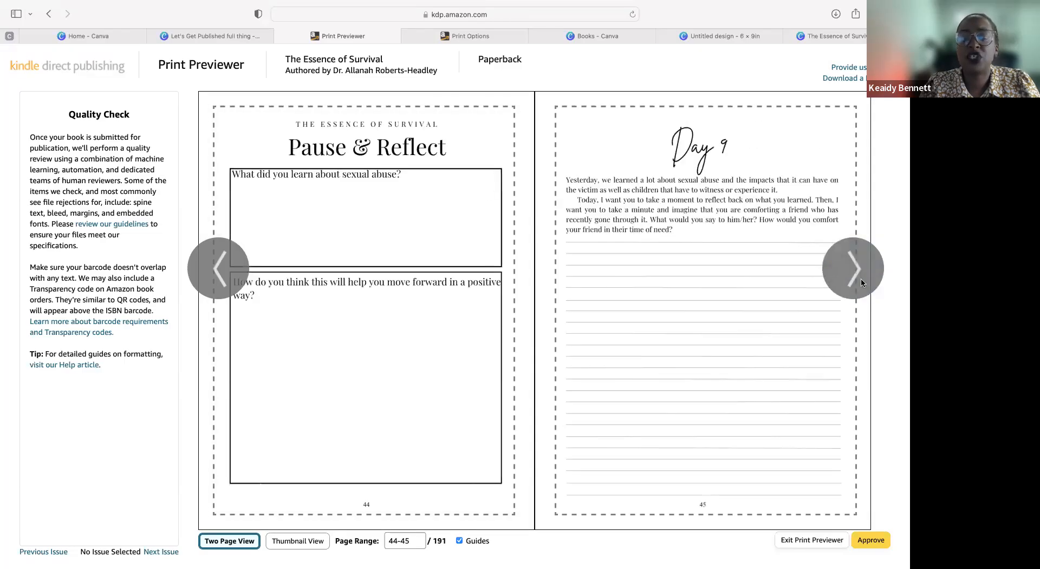
{"action": "left_click", "coordinate": [861, 282]}
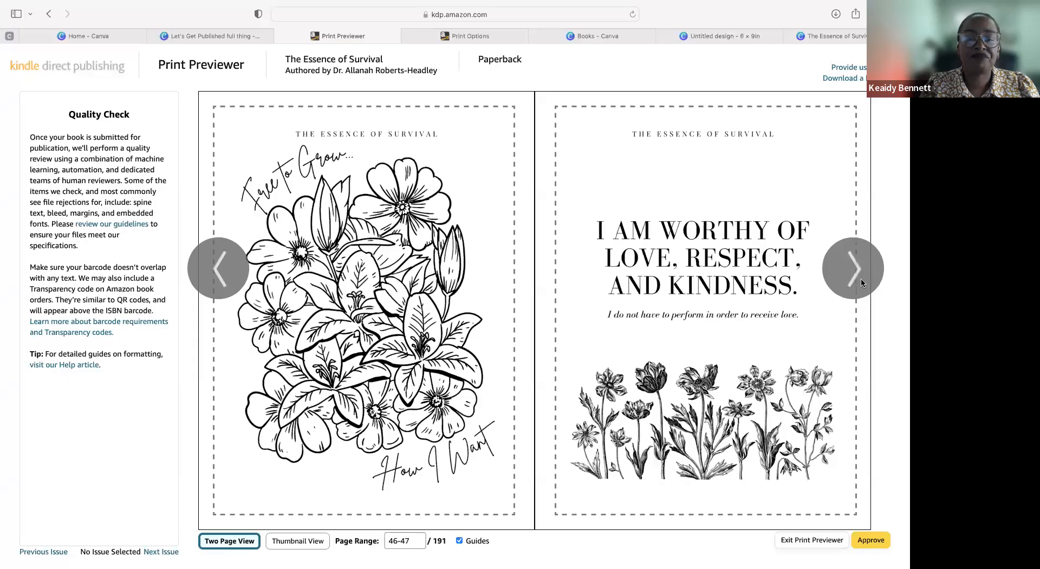
{"action": "double_click", "coordinate": [862, 282]}
{"action": "left_click", "coordinate": [861, 282]}
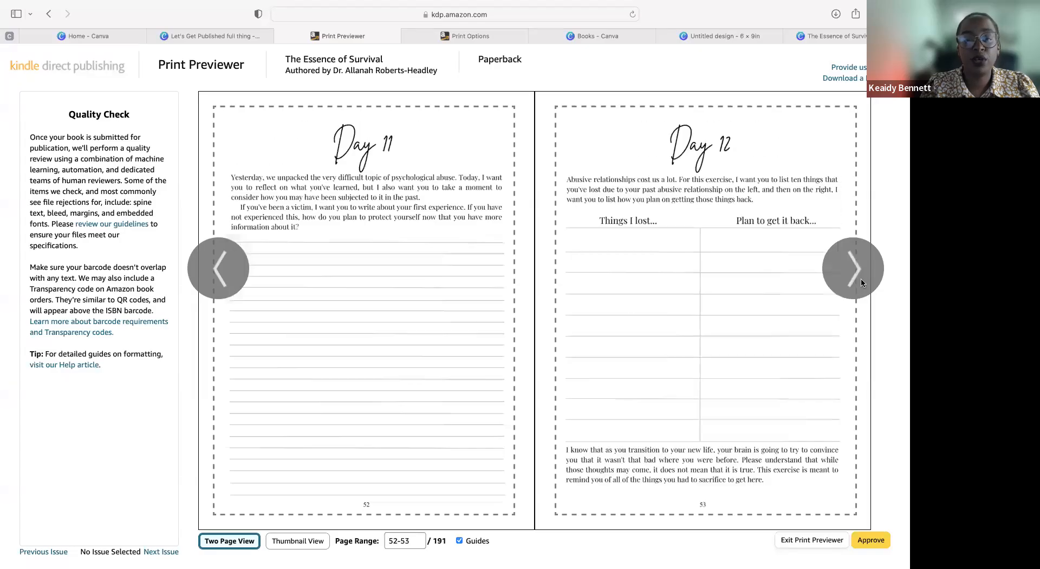
Step: Page back through the previewed interior to the copyright and dedication spread on pages 4-5
{"action": "left_click", "coordinate": [218, 269]}
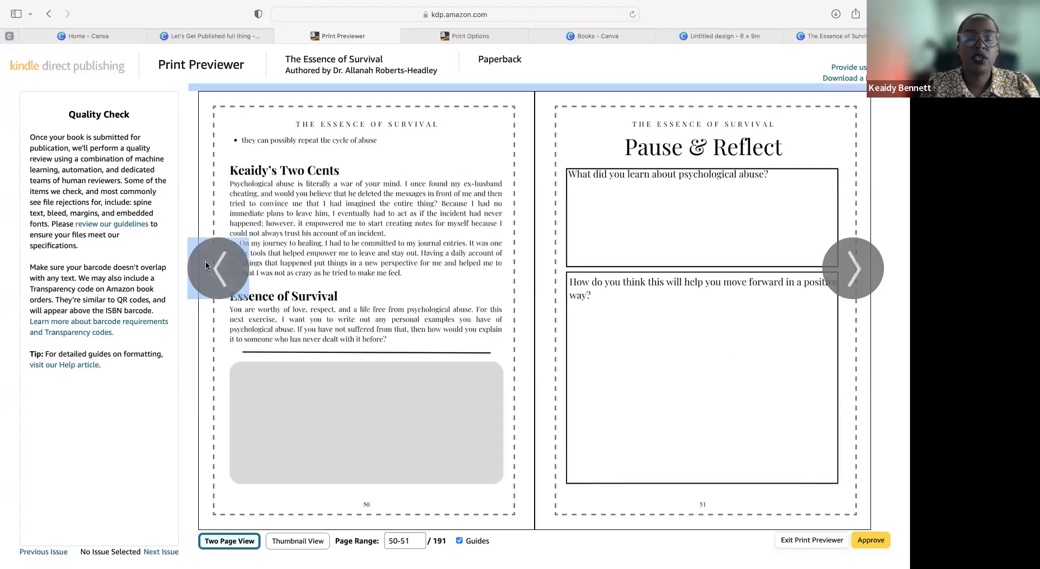
{"action": "left_click", "coordinate": [206, 265]}
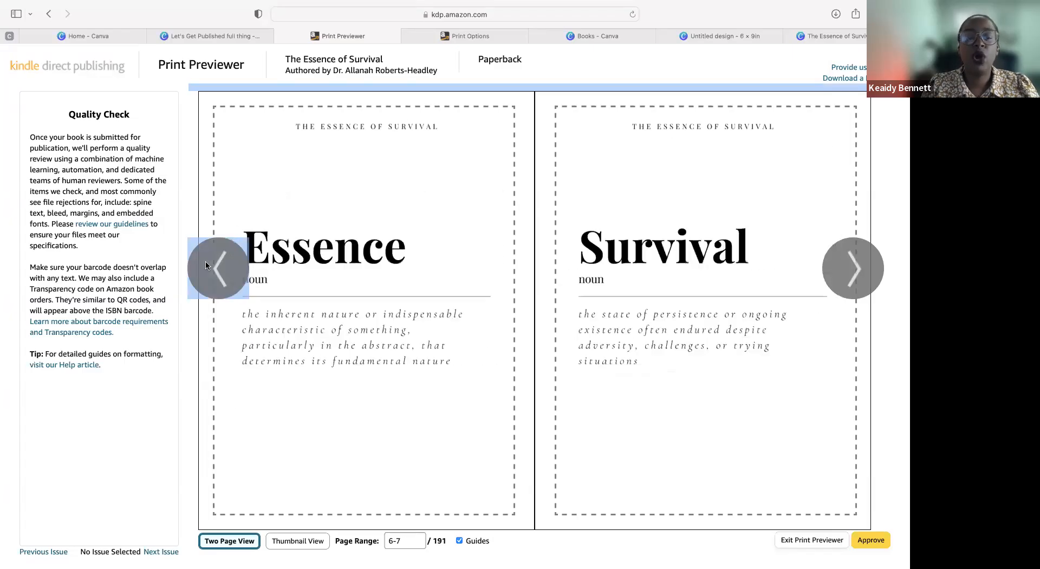
{"action": "left_click", "coordinate": [206, 265]}
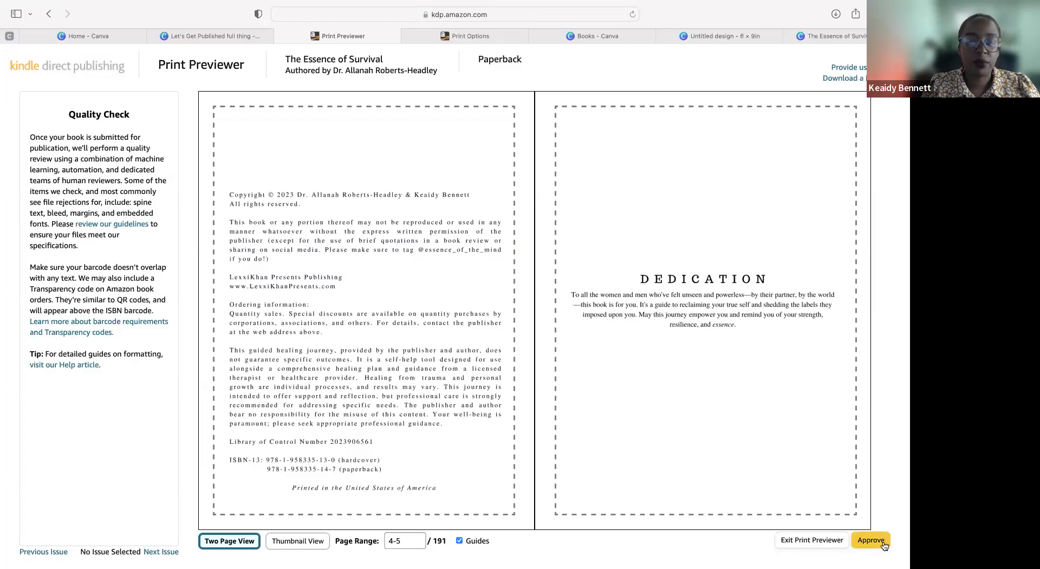
Step: Exit the Print Previewer and continue from Paperback Content to the pricing table on the Paperback Rights & Pricing page
{"action": "left_click", "coordinate": [798, 543]}
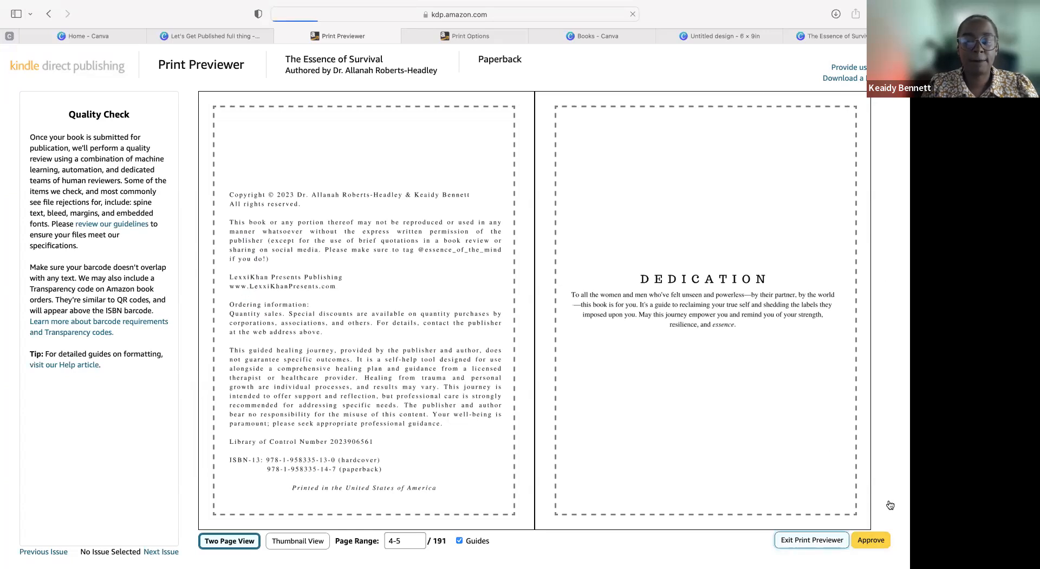
{"action": "scroll", "coordinate": [682, 375], "scroll_direction": "down", "scroll_amount": 20}
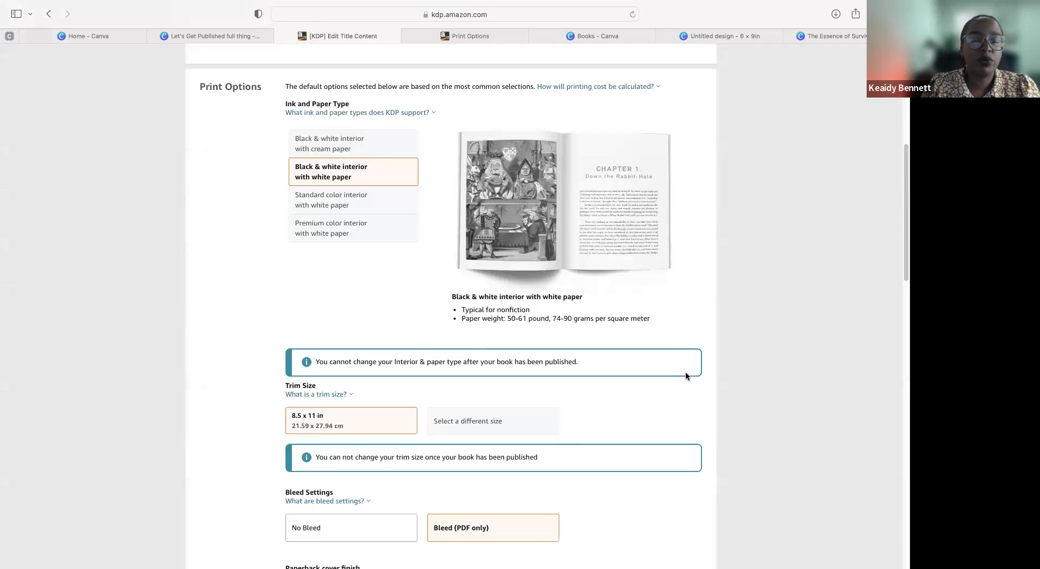
{"action": "left_click", "coordinate": [648, 397]}
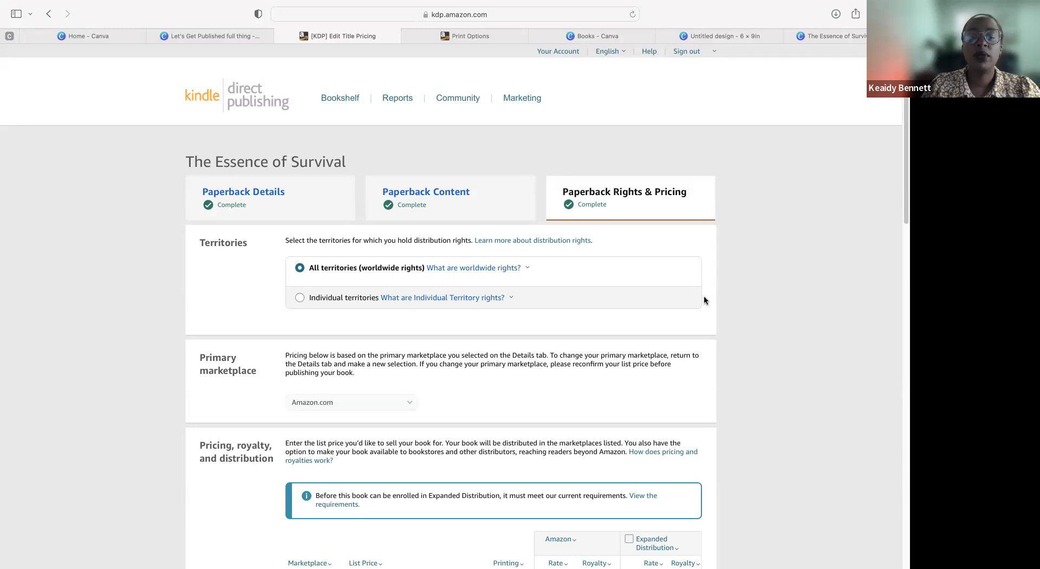
{"action": "scroll", "coordinate": [332, 234], "scroll_direction": "down", "scroll_amount": 2}
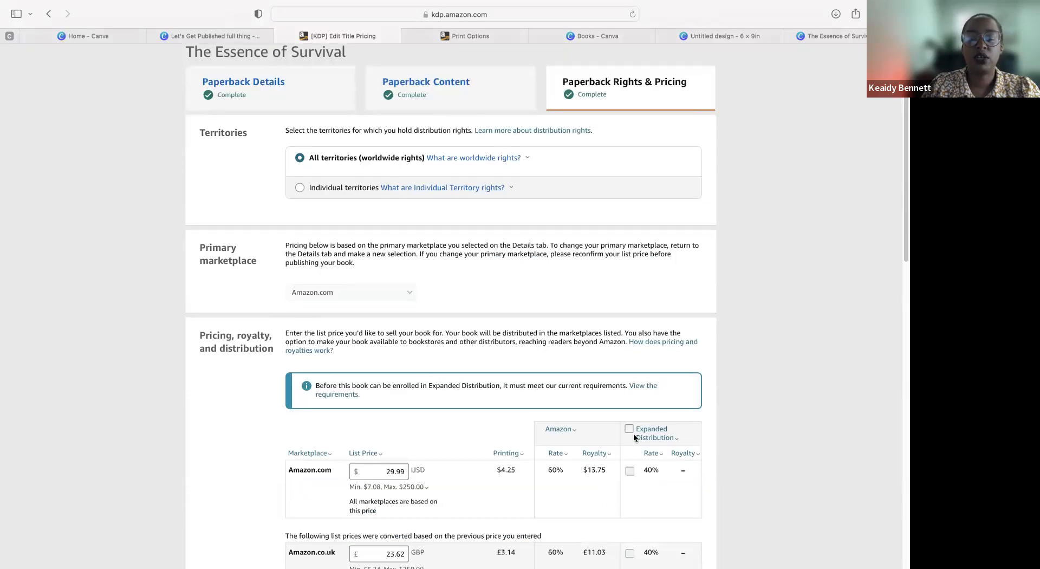
Step: Review the Amazon.com list price and the converted list prices, printing costs and royalties for the other marketplaces
{"action": "scroll", "coordinate": [541, 313], "scroll_direction": "down", "scroll_amount": 3}
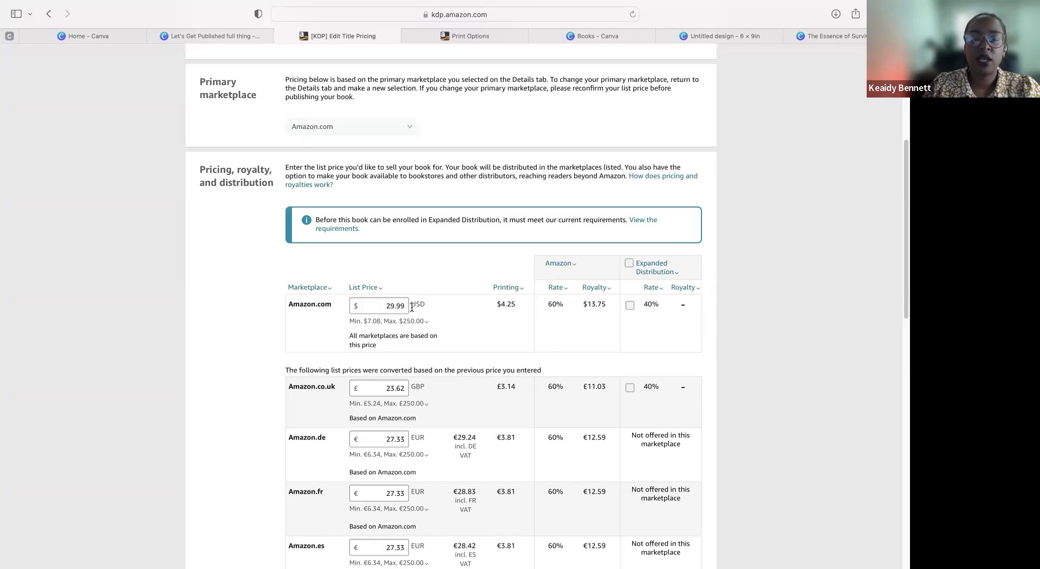
{"action": "scroll", "coordinate": [412, 307], "scroll_direction": "down", "scroll_amount": 10}
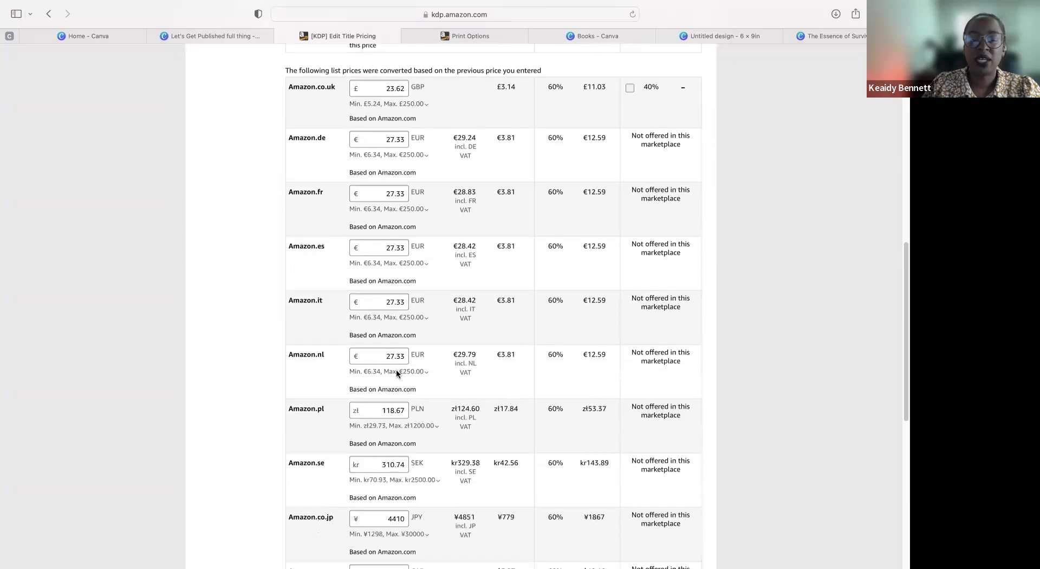
{"action": "scroll", "coordinate": [397, 371], "scroll_direction": "down", "scroll_amount": 6}
{"action": "scroll", "coordinate": [411, 299], "scroll_direction": "up", "scroll_amount": 7}
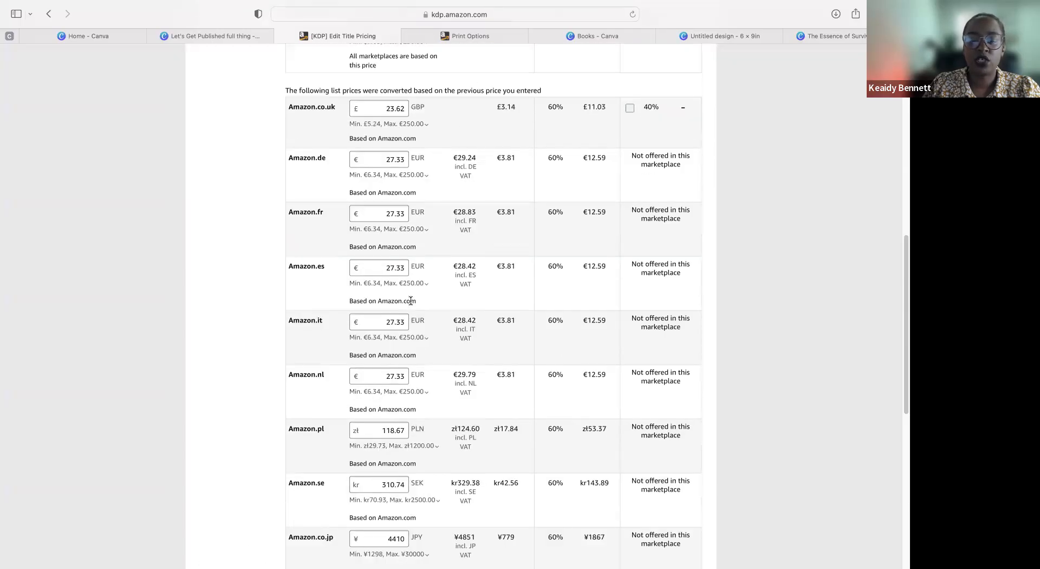
{"action": "scroll", "coordinate": [411, 301], "scroll_direction": "up", "scroll_amount": 2}
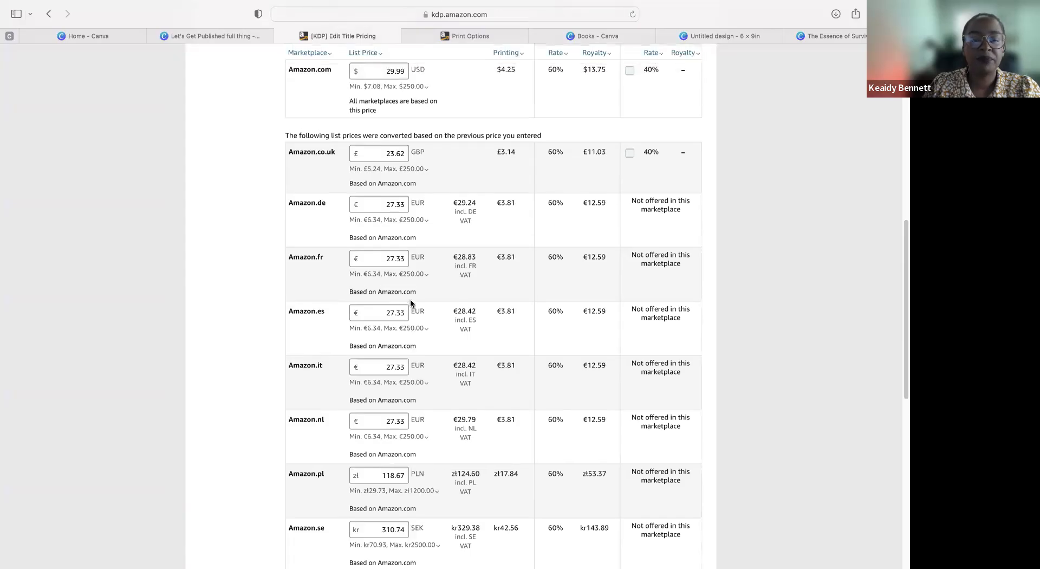
Step: Show the explanation of the Expanded Distribution royalty rate, and highlight the Amazon.com printing cost
{"action": "scroll", "coordinate": [411, 298], "scroll_direction": "up", "scroll_amount": 3}
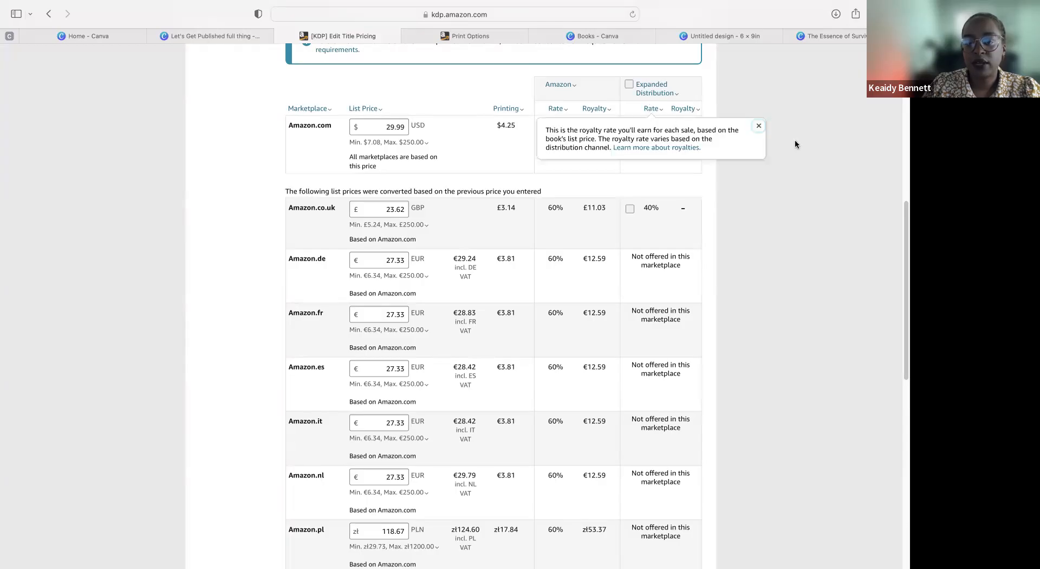
{"action": "mouse_move", "coordinate": [646, 108]}
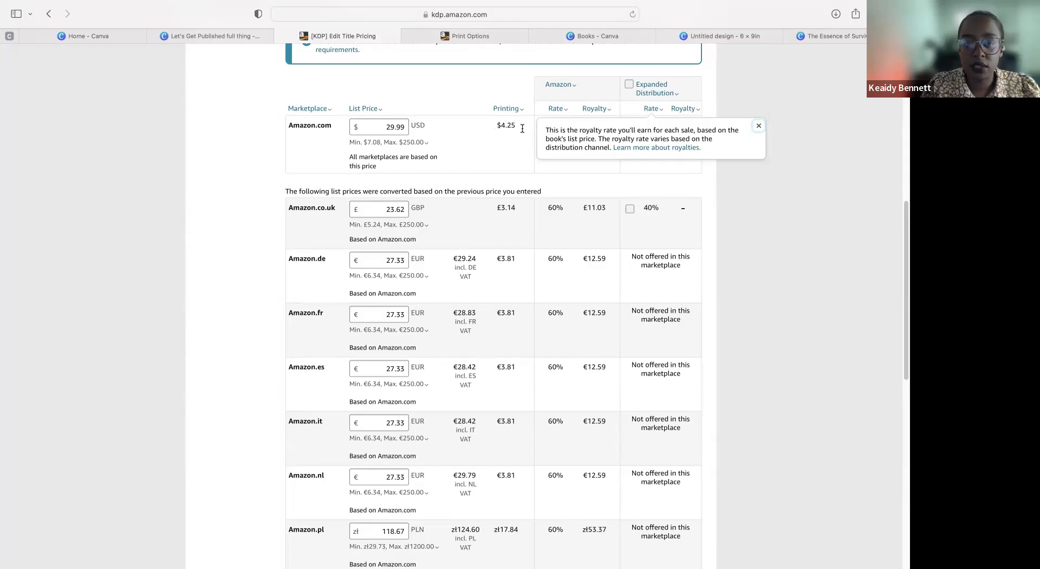
{"action": "left_click_drag", "start_coordinate": [523, 127], "coordinate": [478, 129]}
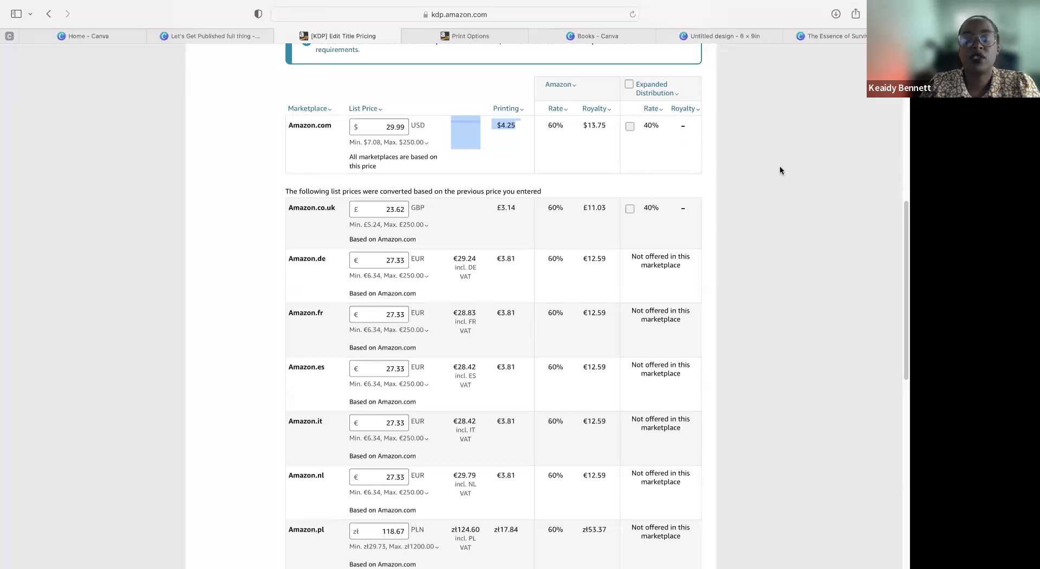
Step: Highlight the Terms & Conditions statements and the book proof request text below the pricing table for reading
{"action": "scroll", "coordinate": [780, 170], "scroll_direction": "down", "scroll_amount": 10}
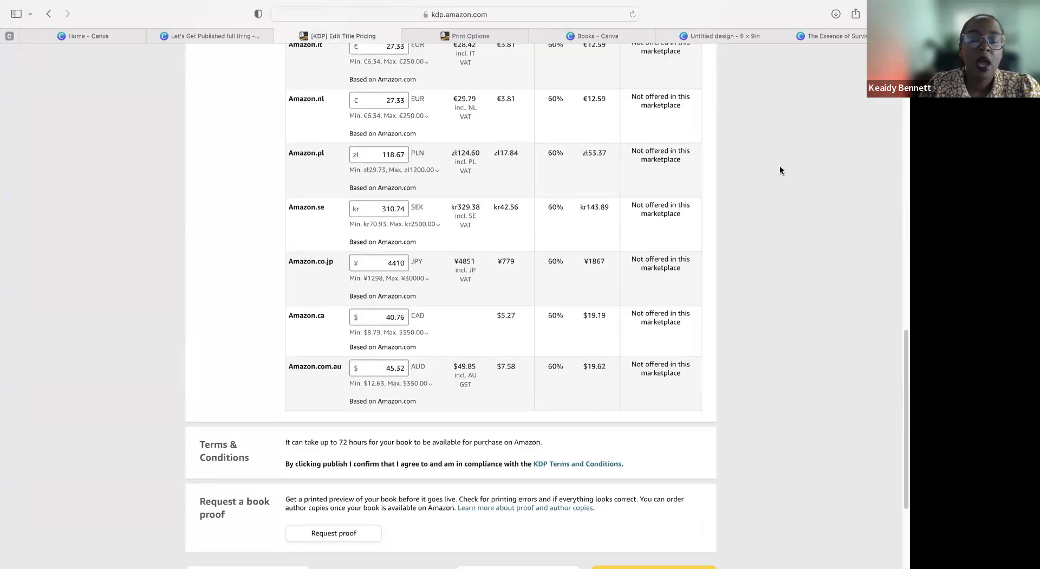
{"action": "scroll", "coordinate": [779, 170], "scroll_direction": "down", "scroll_amount": 3}
{"action": "scroll", "coordinate": [779, 169], "scroll_direction": "up", "scroll_amount": 20}
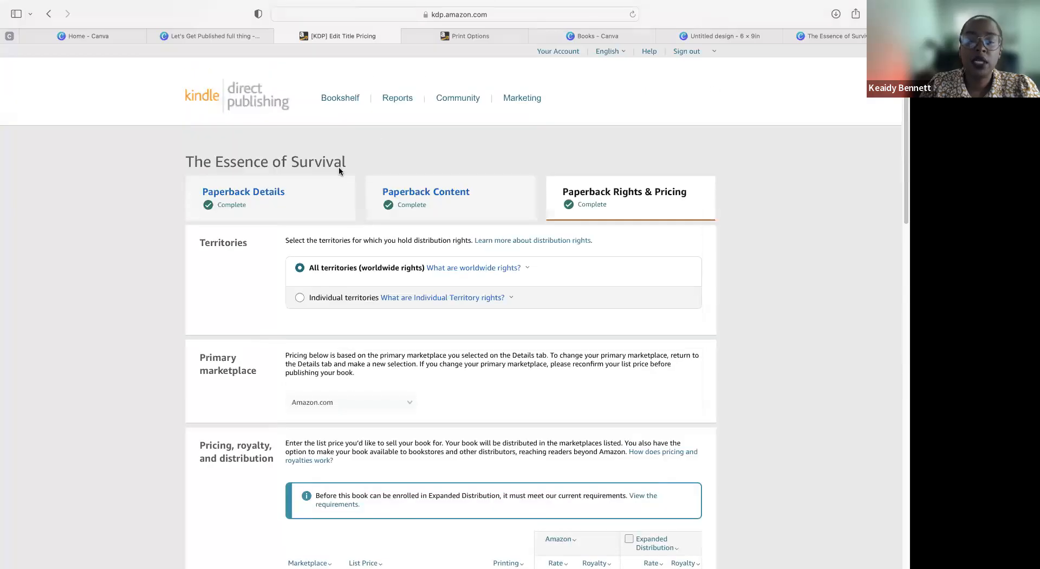
{"action": "scroll", "coordinate": [414, 472], "scroll_direction": "down", "scroll_amount": 20}
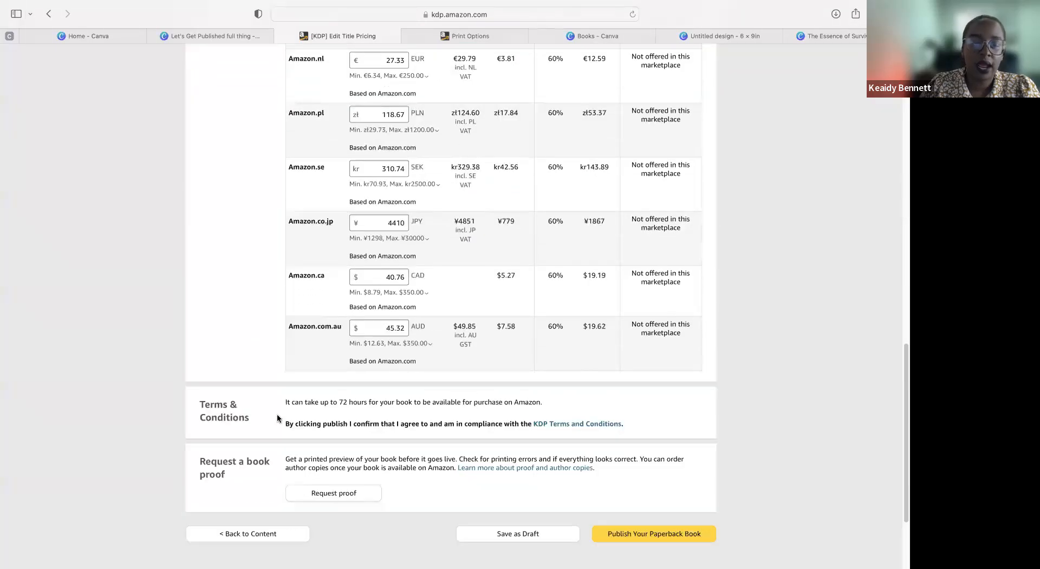
{"action": "left_click_drag", "start_coordinate": [233, 409], "coordinate": [593, 405]}
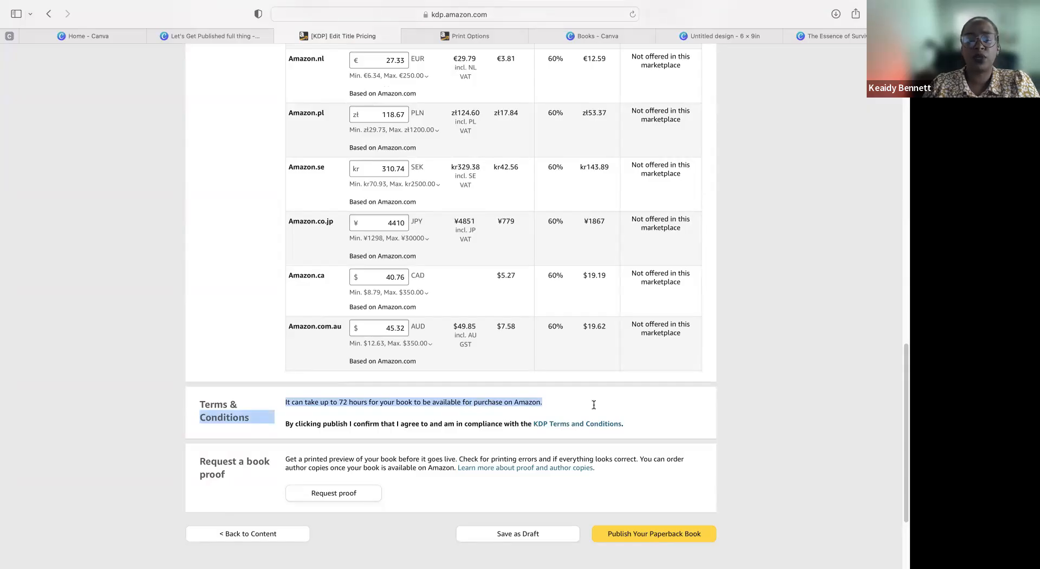
{"action": "left_click_drag", "start_coordinate": [594, 404], "coordinate": [653, 429]}
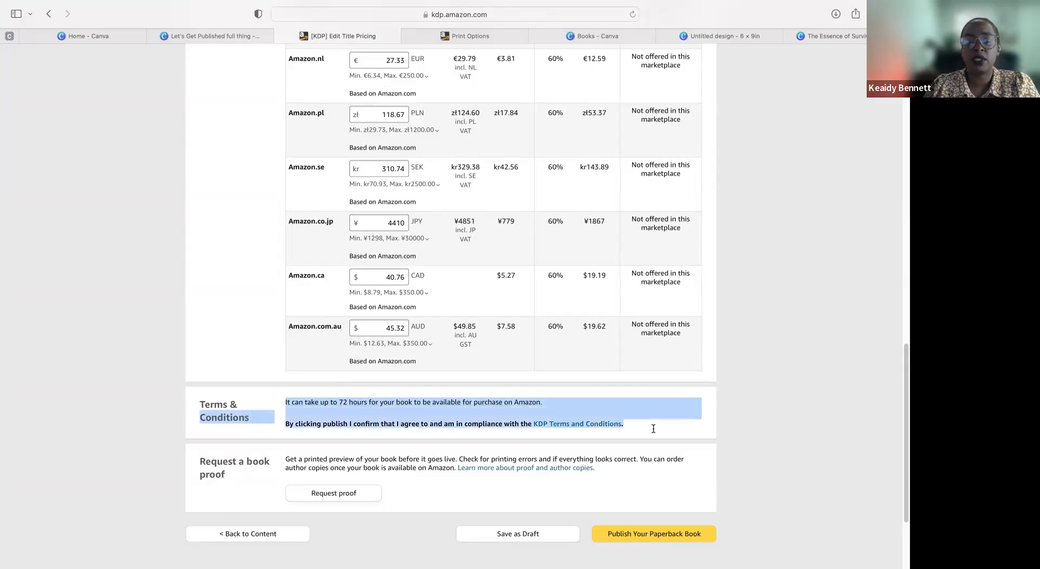
{"action": "left_click", "coordinate": [782, 387]}
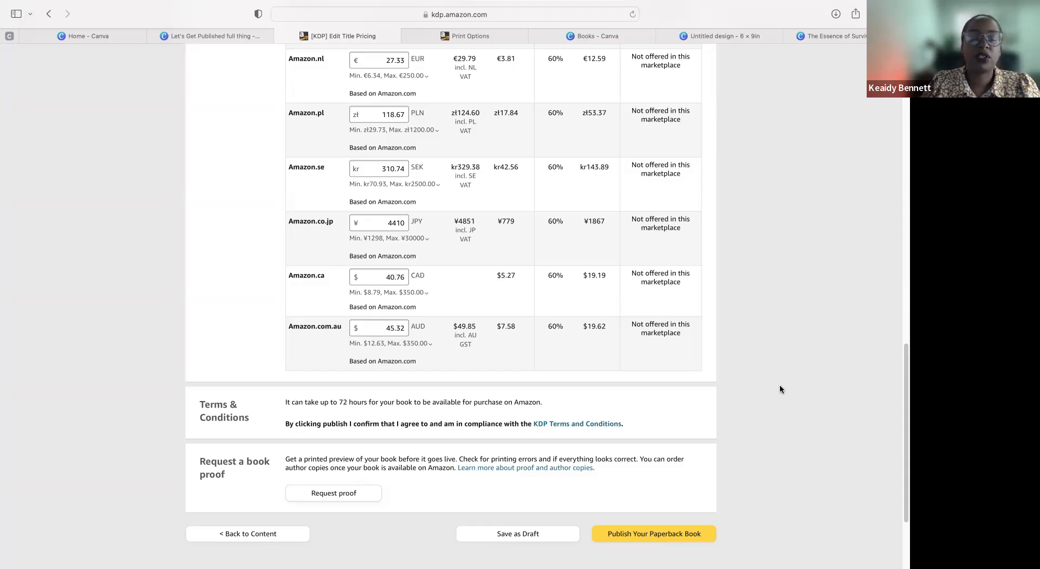
{"action": "left_click_drag", "start_coordinate": [283, 460], "coordinate": [691, 485]}
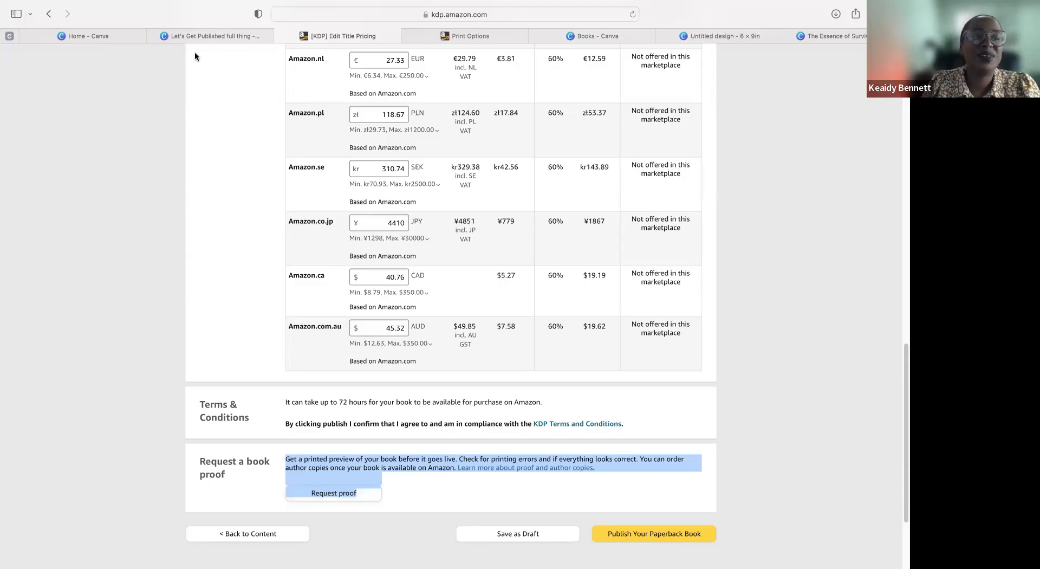
Step: Check the Step 4 slide on page 20 of the "Let's Get Published full thing" Canva presentation, and return to KDP pricing
{"action": "left_click", "coordinate": [196, 37]}
{"action": "scroll", "coordinate": [869, 392], "scroll_direction": "down", "scroll_amount": 1}
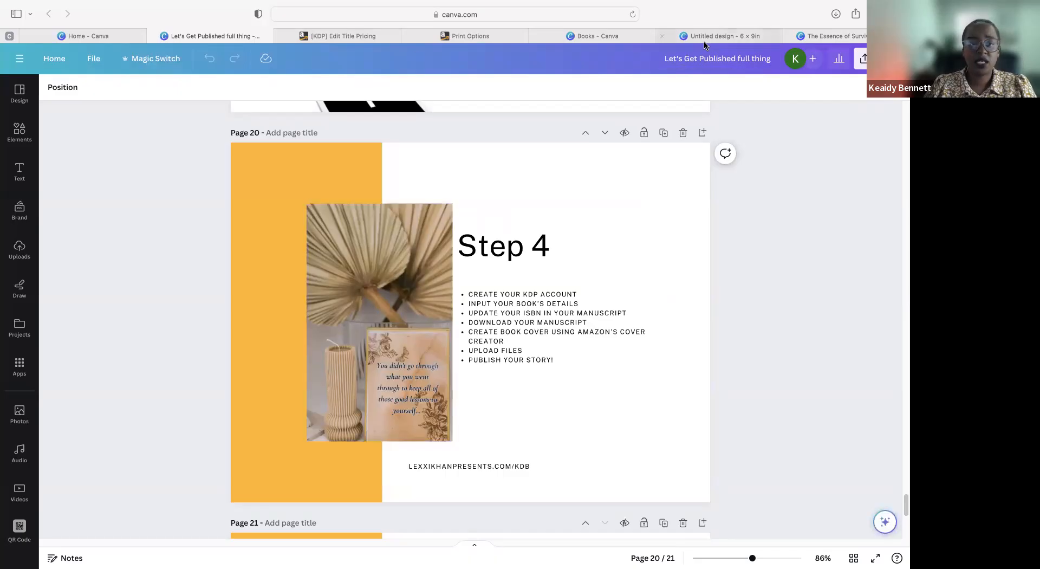
{"action": "left_click", "coordinate": [337, 36]}
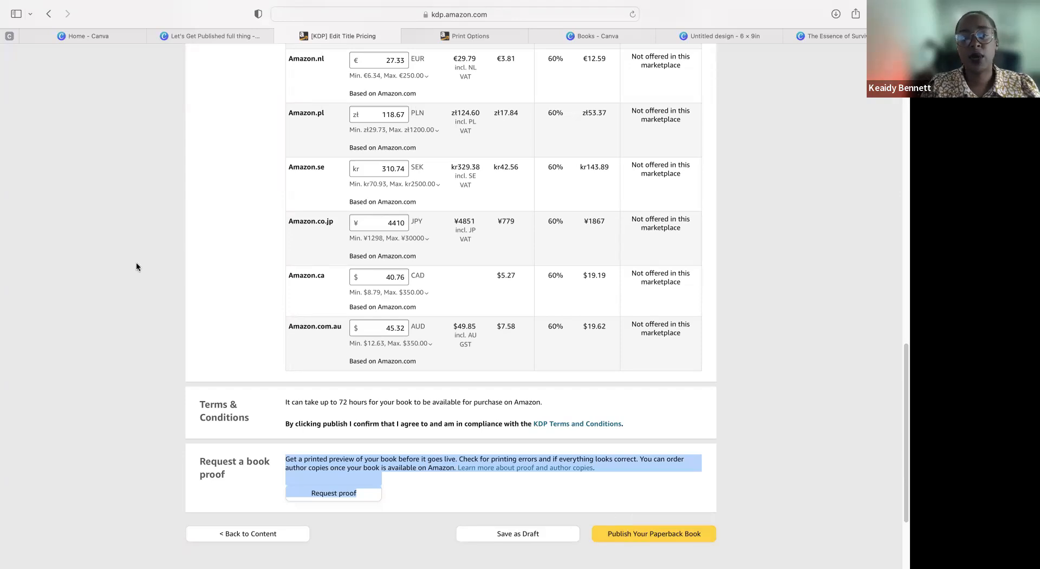
Step: Switch to the "Let's Get Published full thing" Canva presentation and show the Wrap Up slide on page 21
{"action": "left_click", "coordinate": [114, 37]}
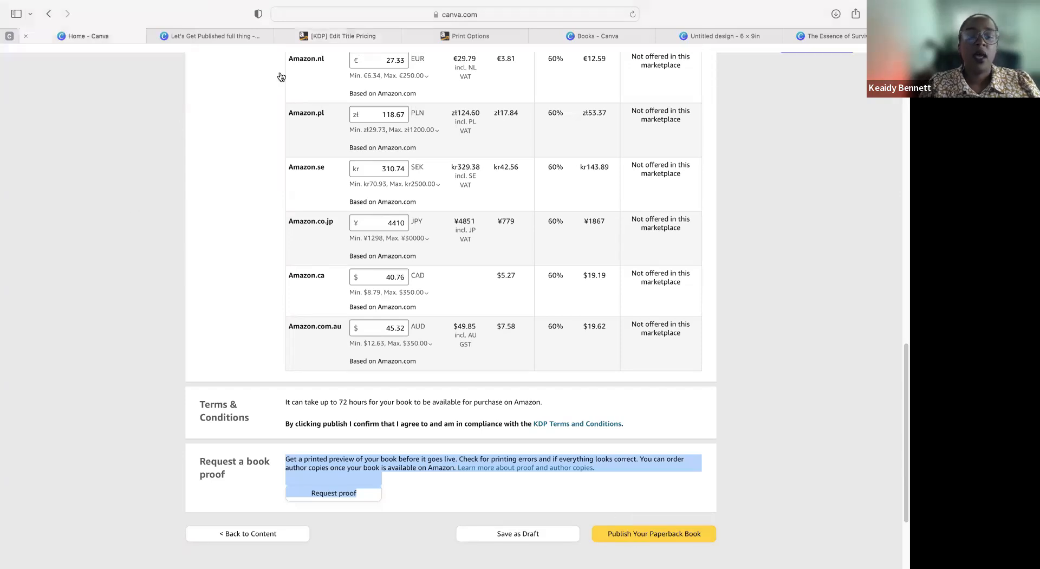
{"action": "mouse_move", "coordinate": [208, 63]}
{"action": "key", "text": "ctrl+Tab"}
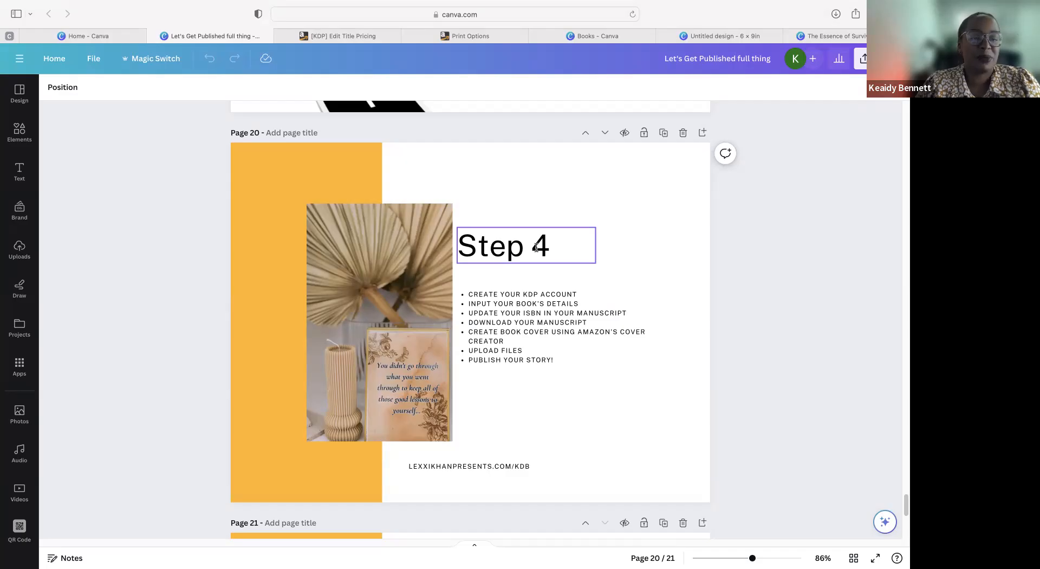
{"action": "scroll", "coordinate": [536, 247], "scroll_direction": "down", "scroll_amount": 10}
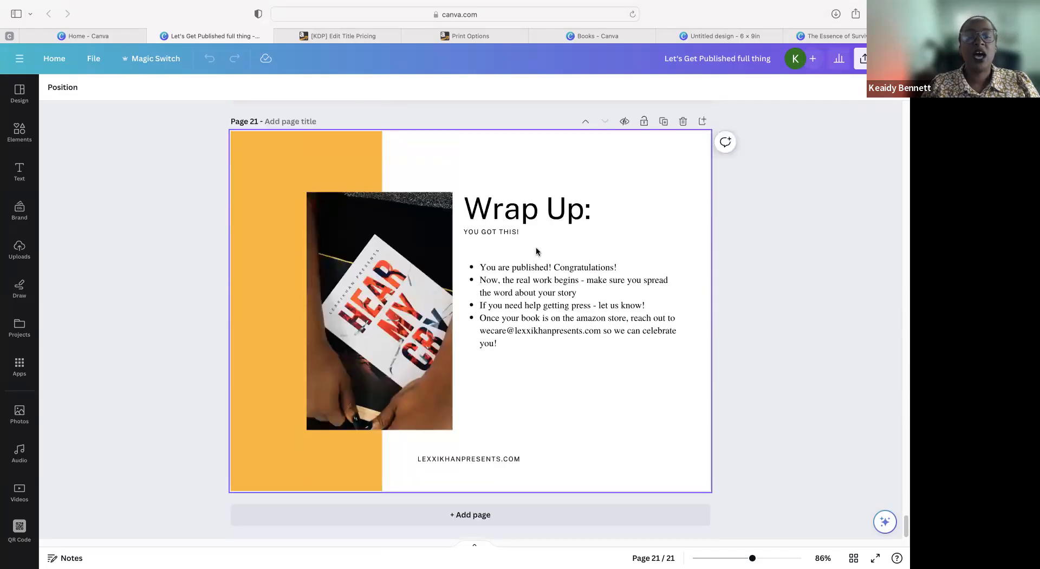